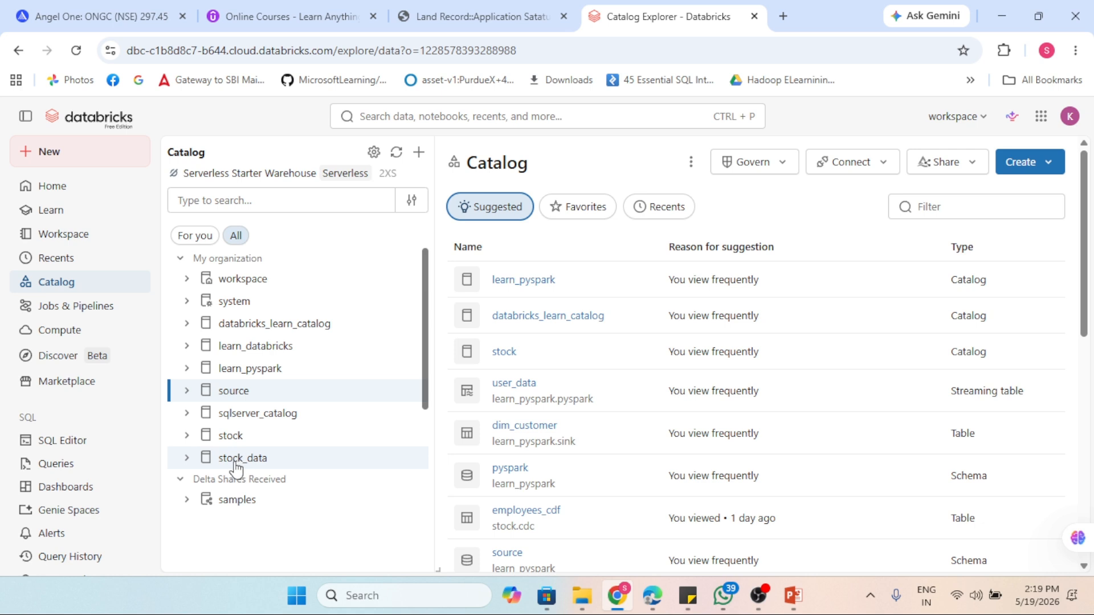
- Open the stock_data catalog and review its overview with schemas, owner, tags and policies
{"action": "left_click", "coordinate": [240, 462]}
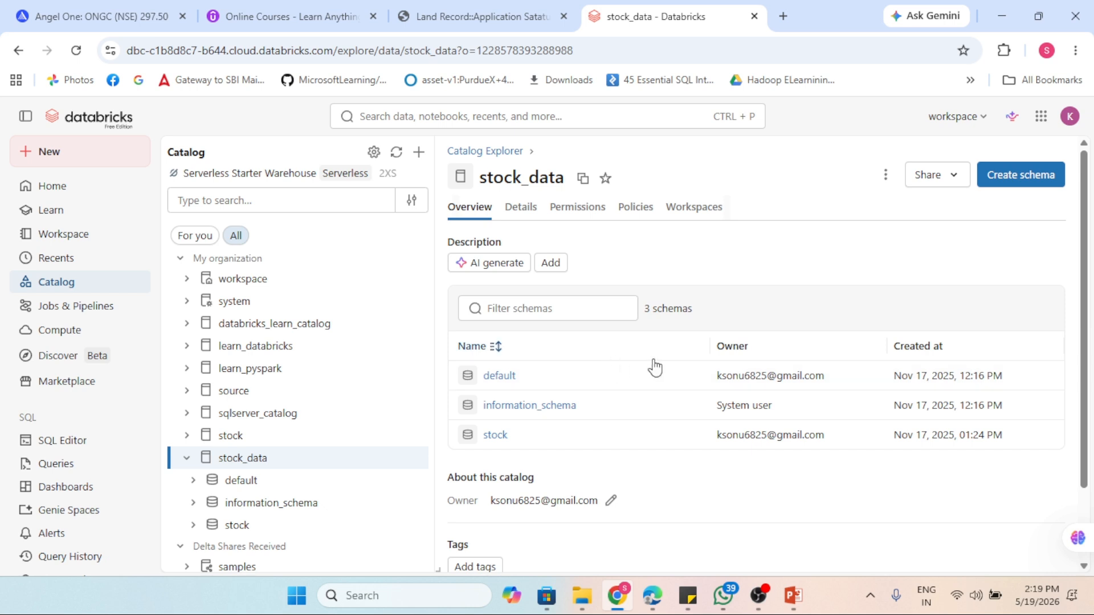
{"action": "scroll", "coordinate": [655, 367], "scroll_direction": "down", "scroll_amount": 1}
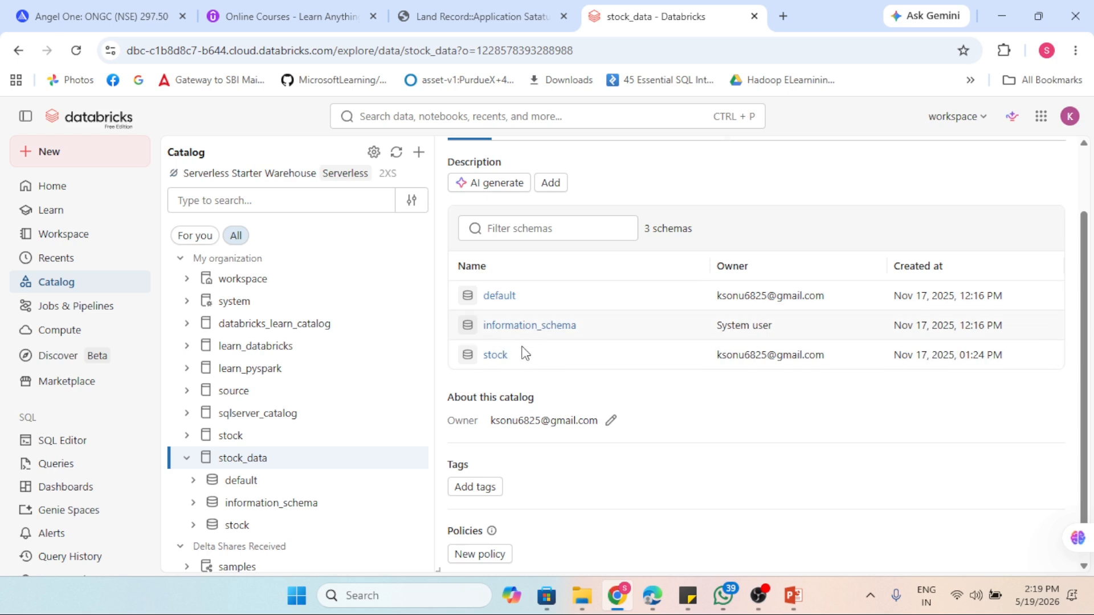
{"action": "scroll", "coordinate": [549, 383], "scroll_direction": "down", "scroll_amount": 1}
{"action": "scroll", "coordinate": [544, 383], "scroll_direction": "up", "scroll_amount": 3}
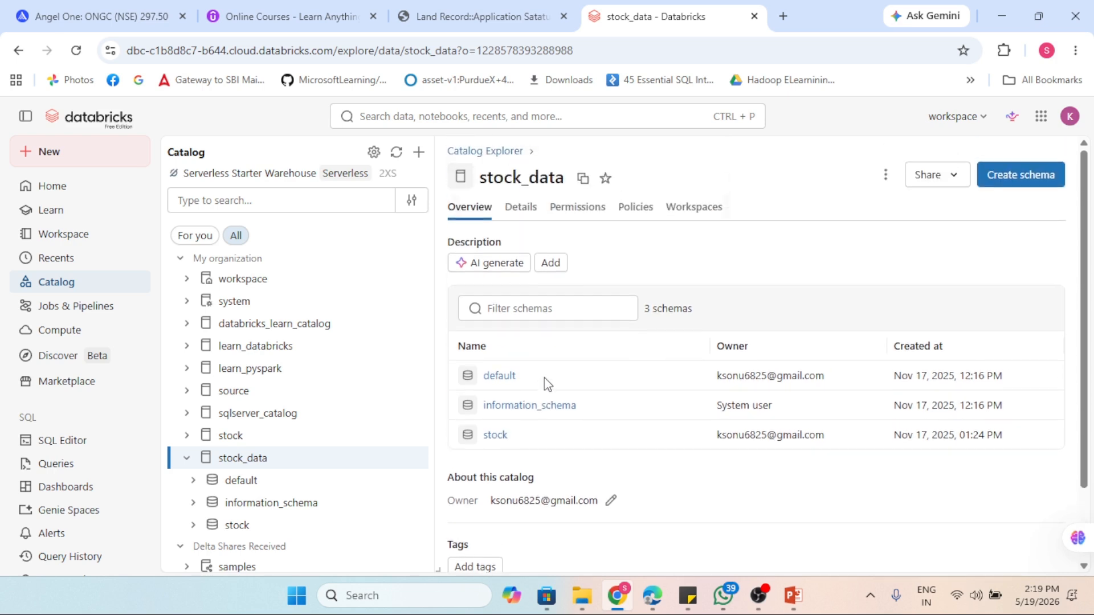
{"action": "scroll", "coordinate": [564, 402], "scroll_direction": "down", "scroll_amount": 1}
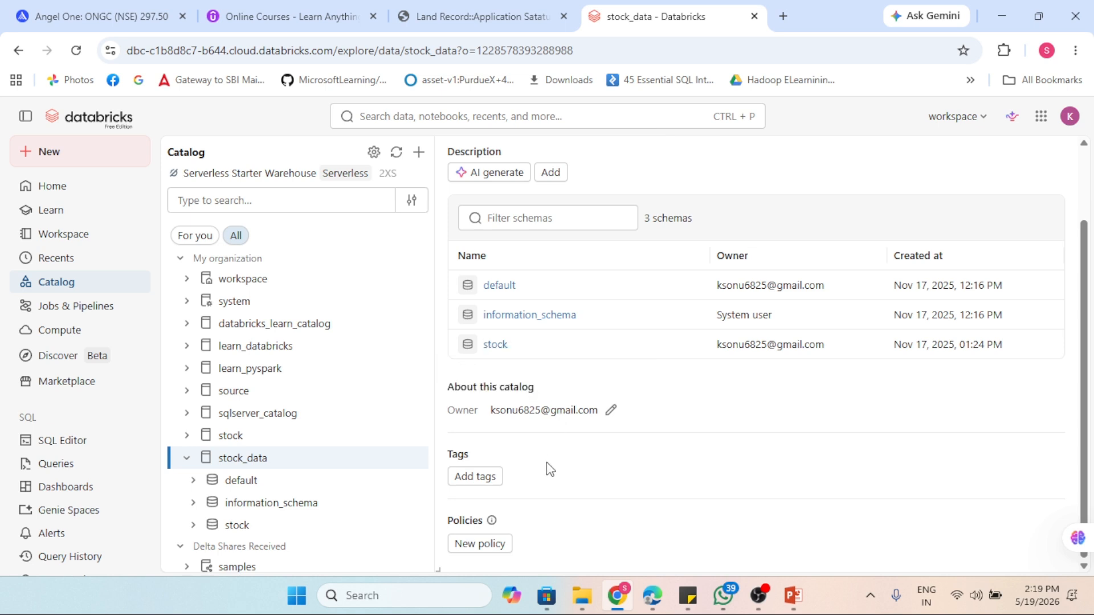
{"action": "scroll", "coordinate": [529, 461], "scroll_direction": "up", "scroll_amount": 2}
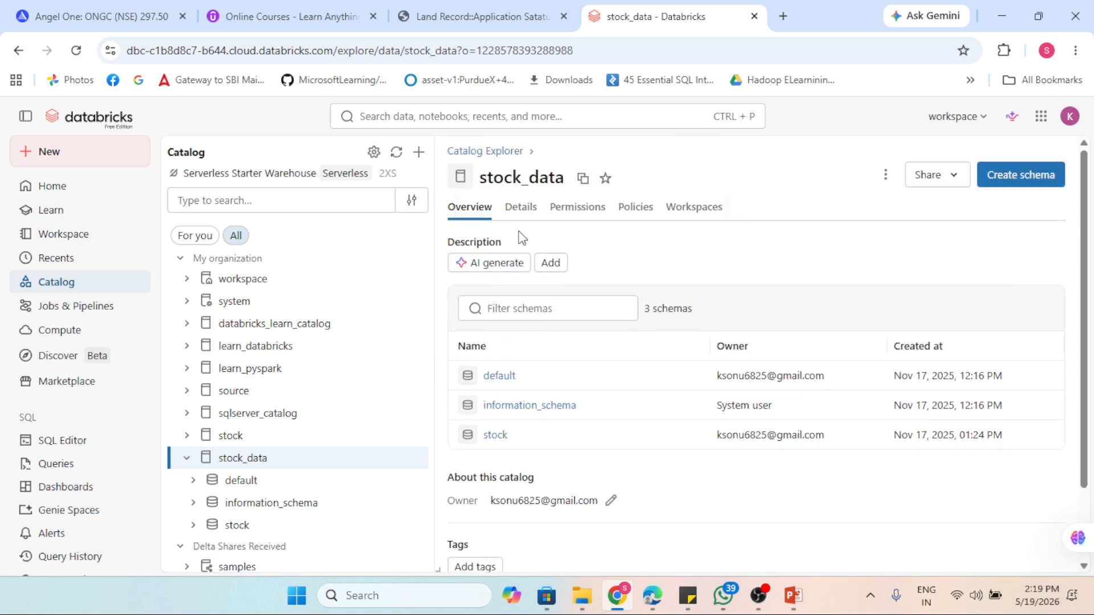
- Review the stock_data catalog's details, including storage location, type and the advanced settings
{"action": "left_click", "coordinate": [518, 210]}
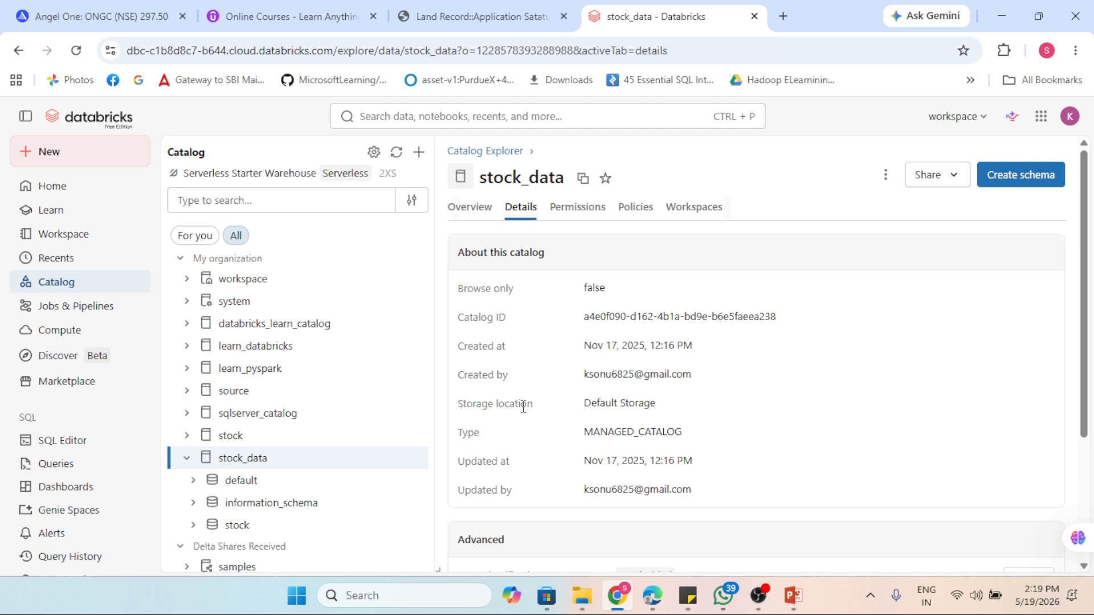
{"action": "scroll", "coordinate": [523, 406], "scroll_direction": "down", "scroll_amount": 3}
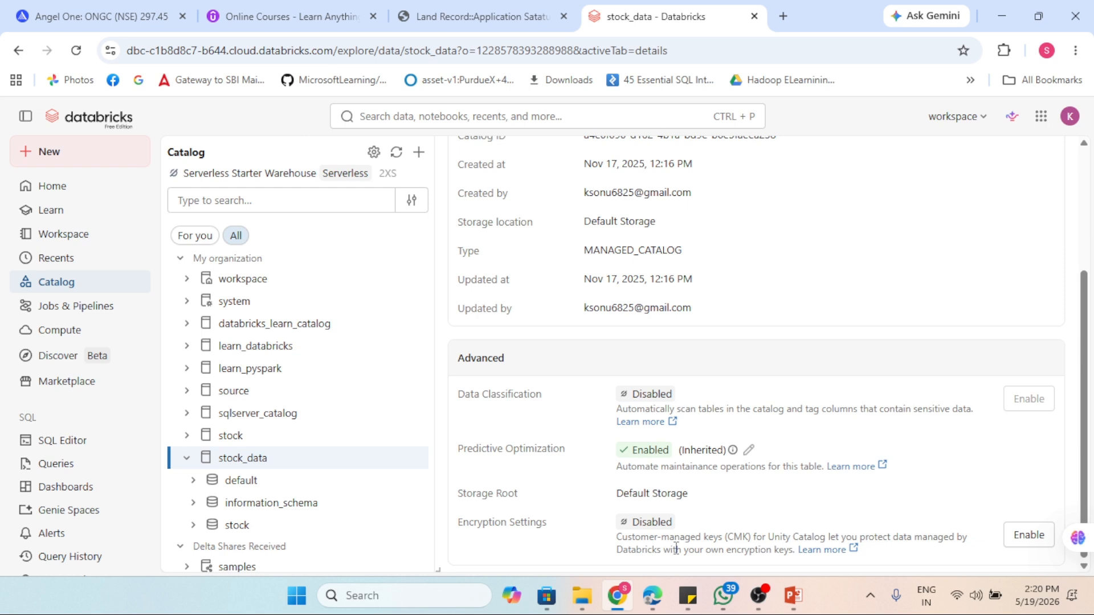
{"action": "scroll", "coordinate": [676, 548], "scroll_direction": "up", "scroll_amount": 3}
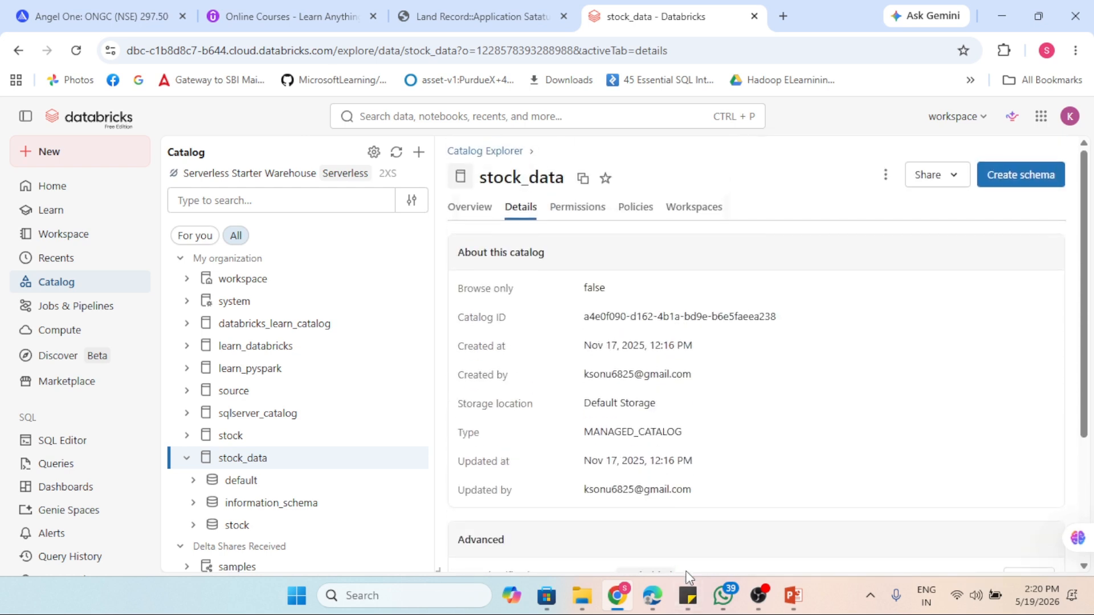
- Open the stock_data catalog's permissions and start a grant with the owner's e-mail account as principal
{"action": "left_click", "coordinate": [590, 206]}
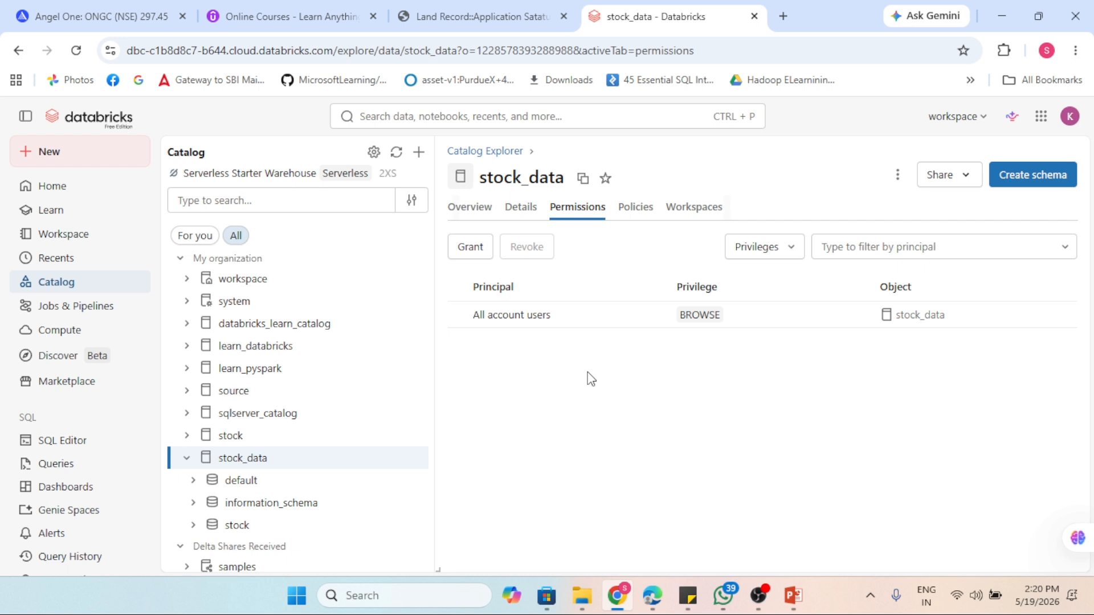
{"action": "left_click", "coordinate": [460, 249]}
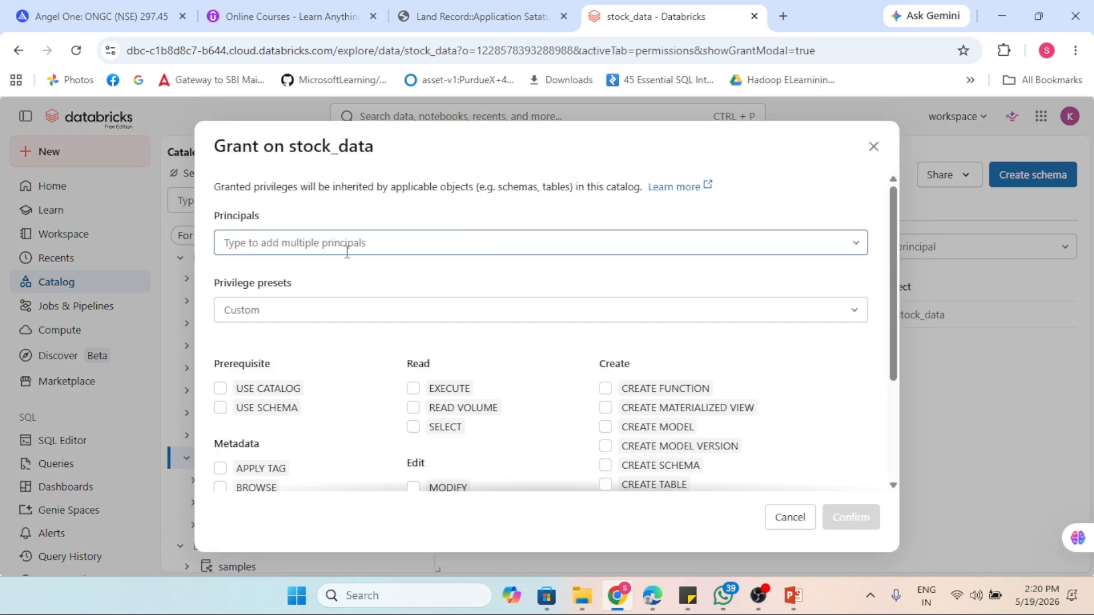
{"action": "left_click", "coordinate": [344, 250]}
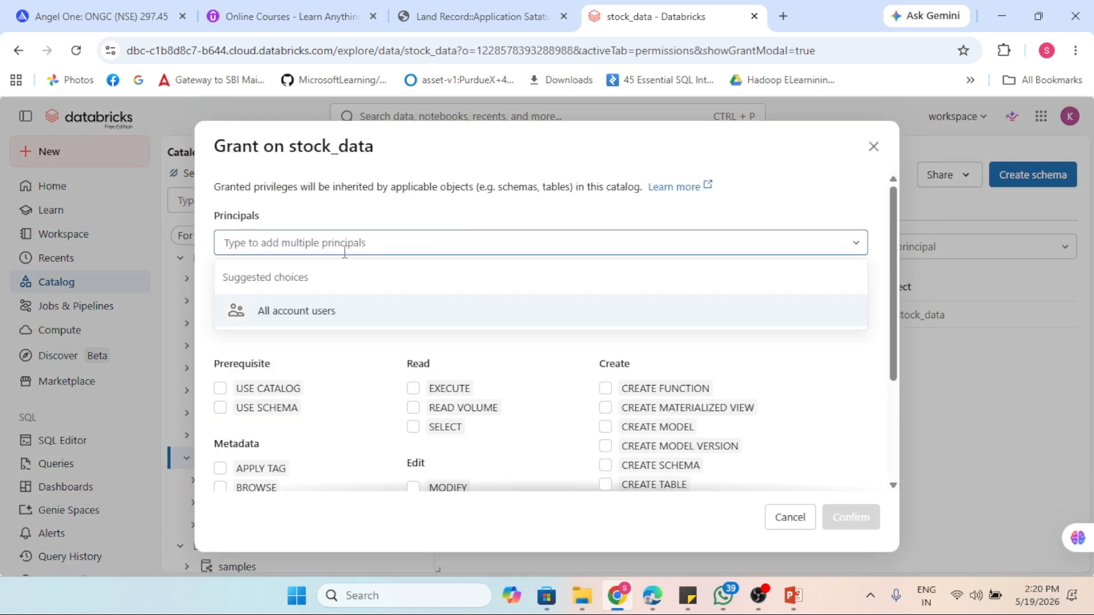
{"action": "type", "text": "KS"}
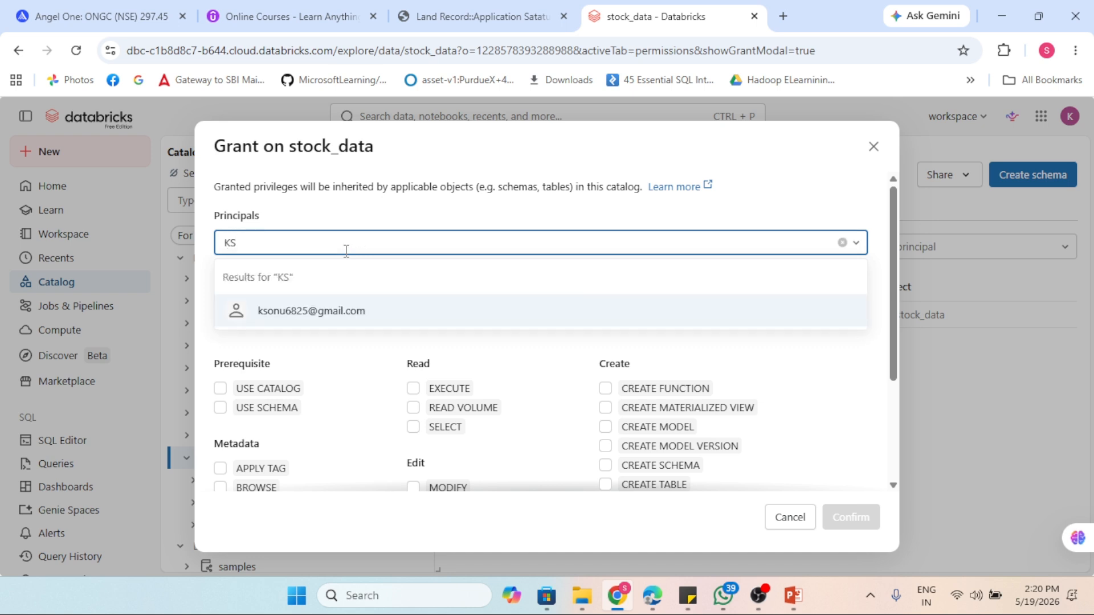
{"action": "left_click", "coordinate": [363, 312]}
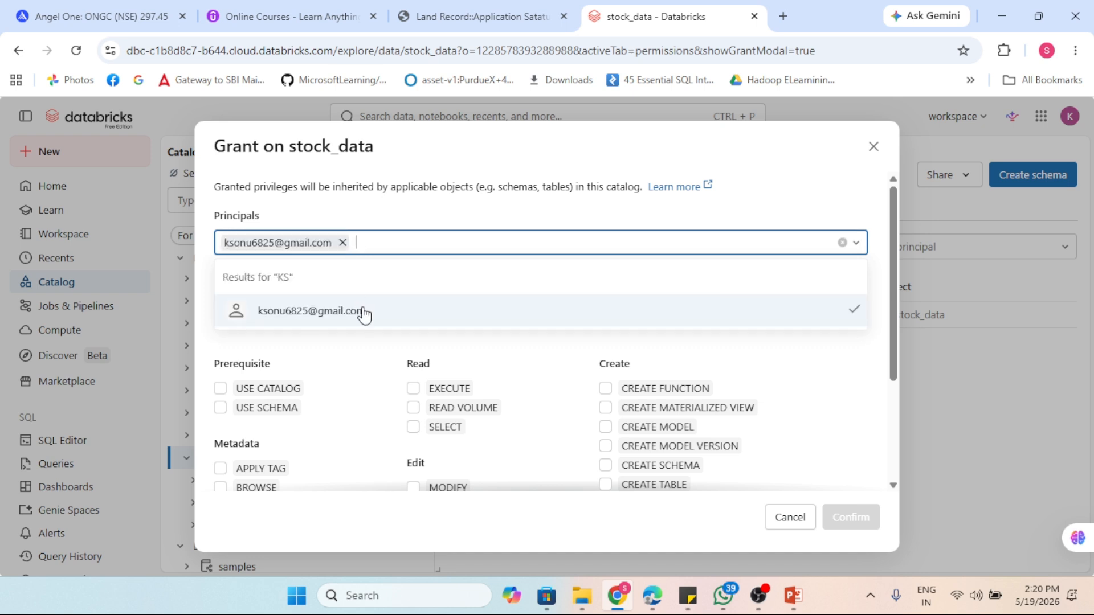
{"action": "left_click", "coordinate": [365, 362]}
- Try the ALL PRIVILEGES and MANAGE options for the stock_data grant, clear both and cancel the grant
{"action": "scroll", "coordinate": [366, 371], "scroll_direction": "down", "scroll_amount": 1}
{"action": "scroll", "coordinate": [365, 370], "scroll_direction": "down", "scroll_amount": 3}
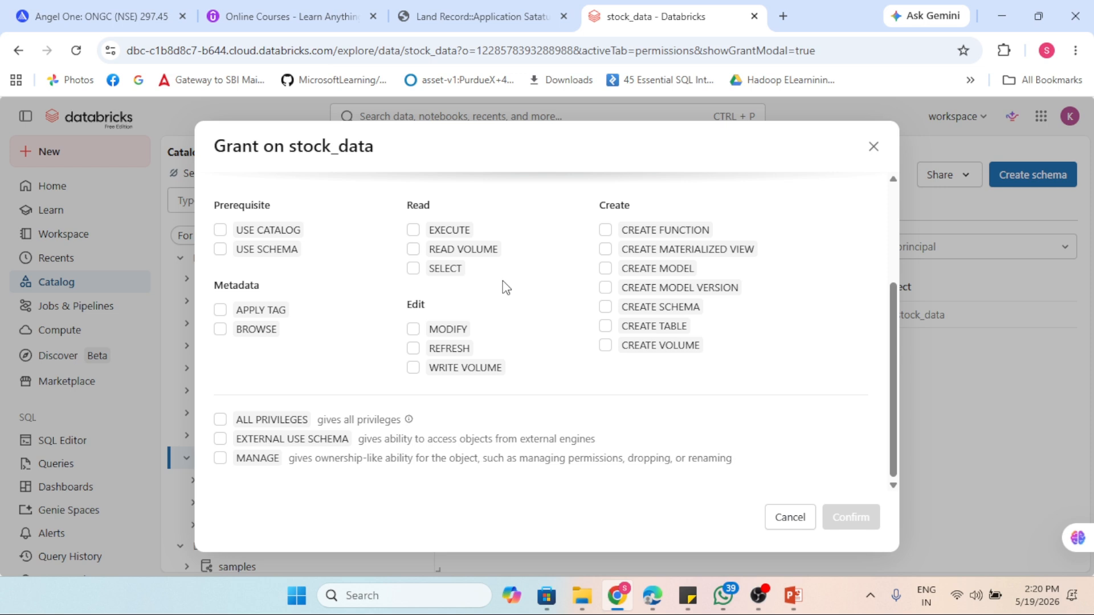
{"action": "left_click", "coordinate": [221, 420]}
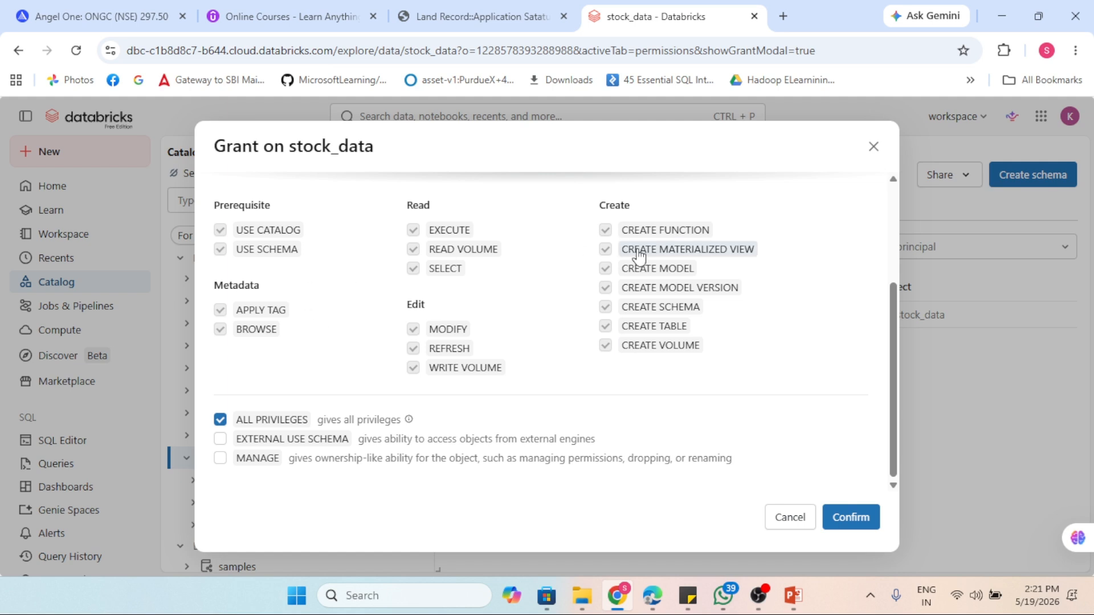
{"action": "left_click", "coordinate": [220, 420]}
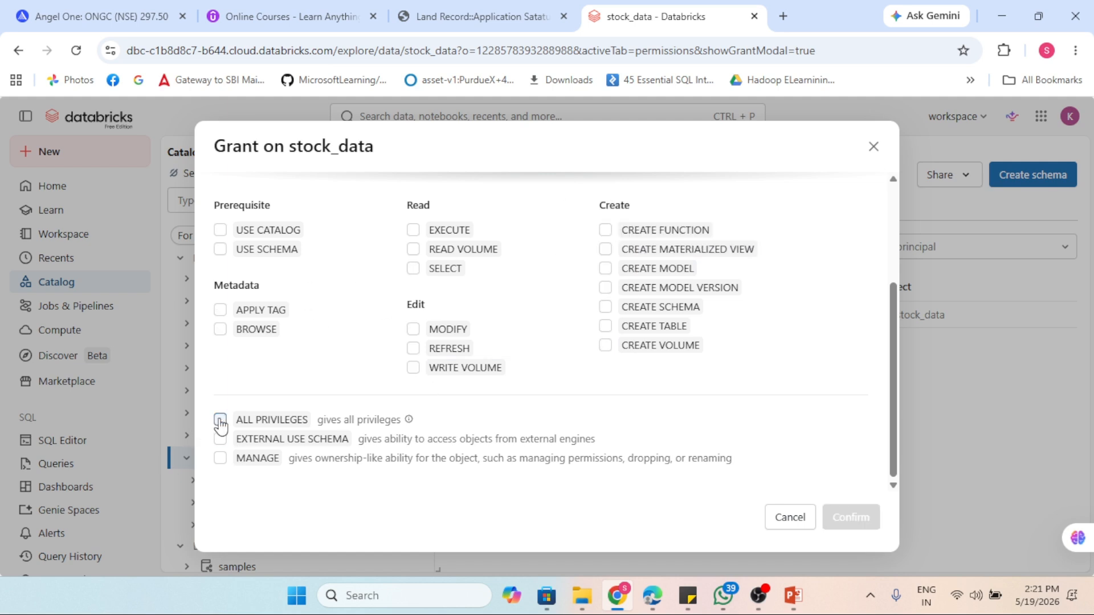
{"action": "left_click", "coordinate": [220, 459]}
{"action": "left_click", "coordinate": [220, 459]}
{"action": "left_click", "coordinate": [798, 520]}
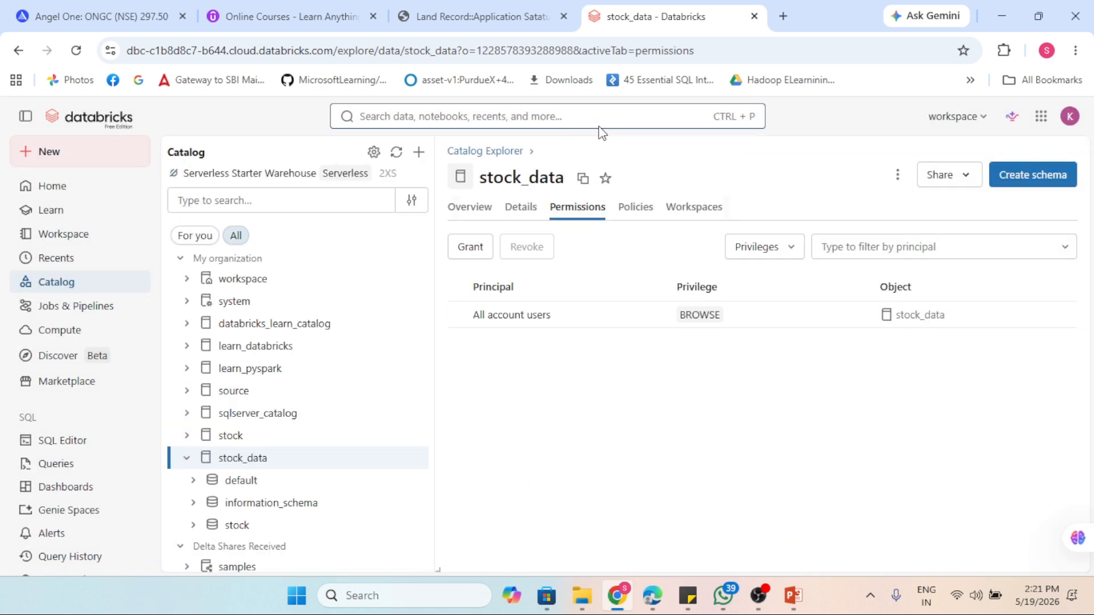
- Review the stock_data catalog's policies and its workspace assignments, including the workspace ID and access level
{"action": "left_click", "coordinate": [641, 210]}
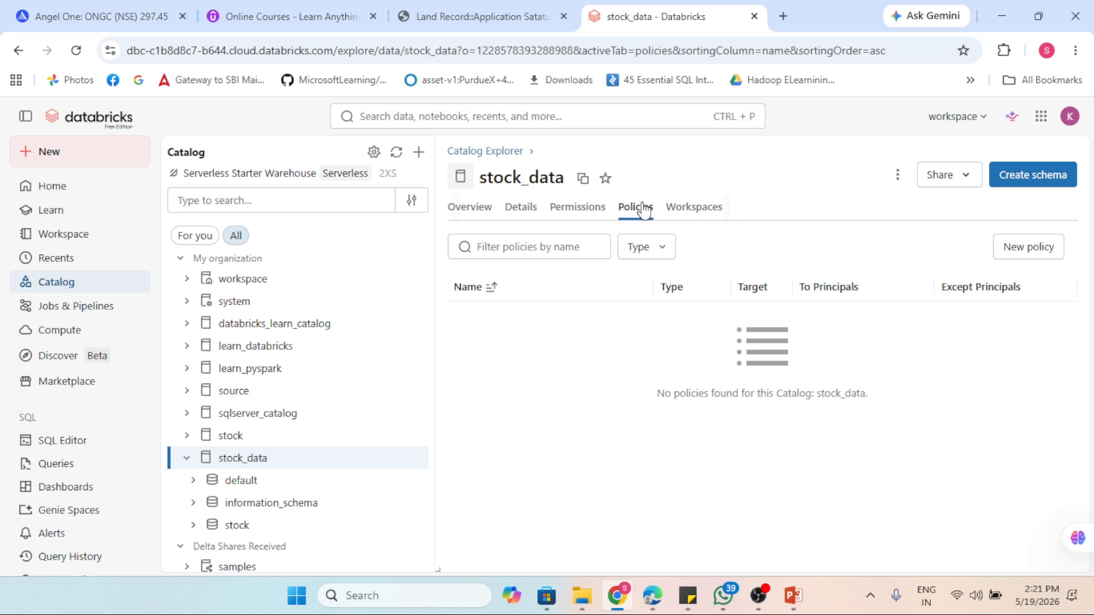
{"action": "left_click", "coordinate": [700, 214]}
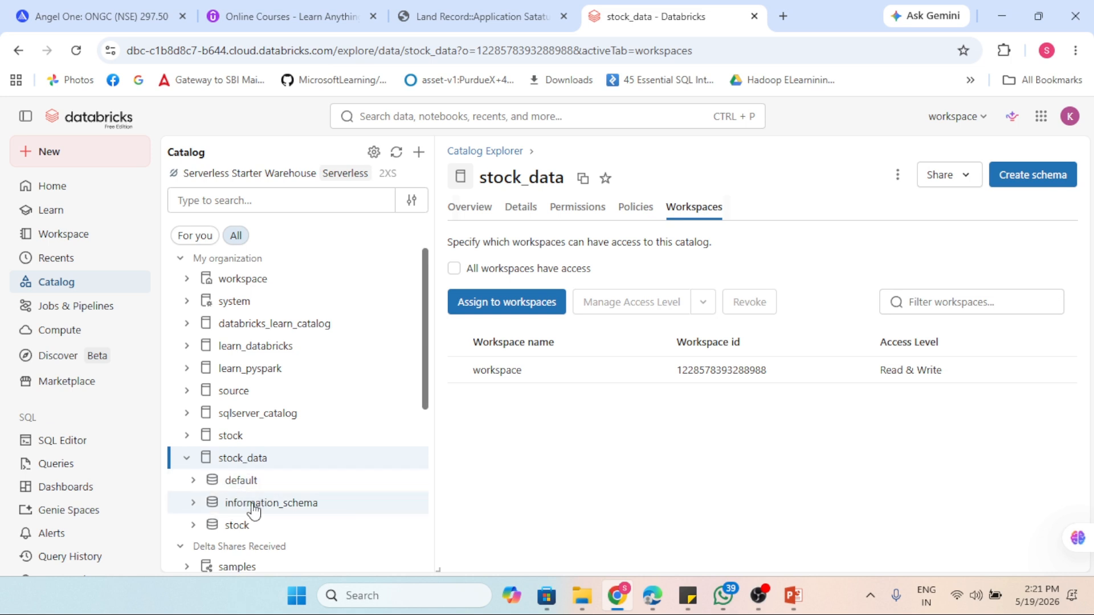
{"action": "mouse_move", "coordinate": [253, 509]}
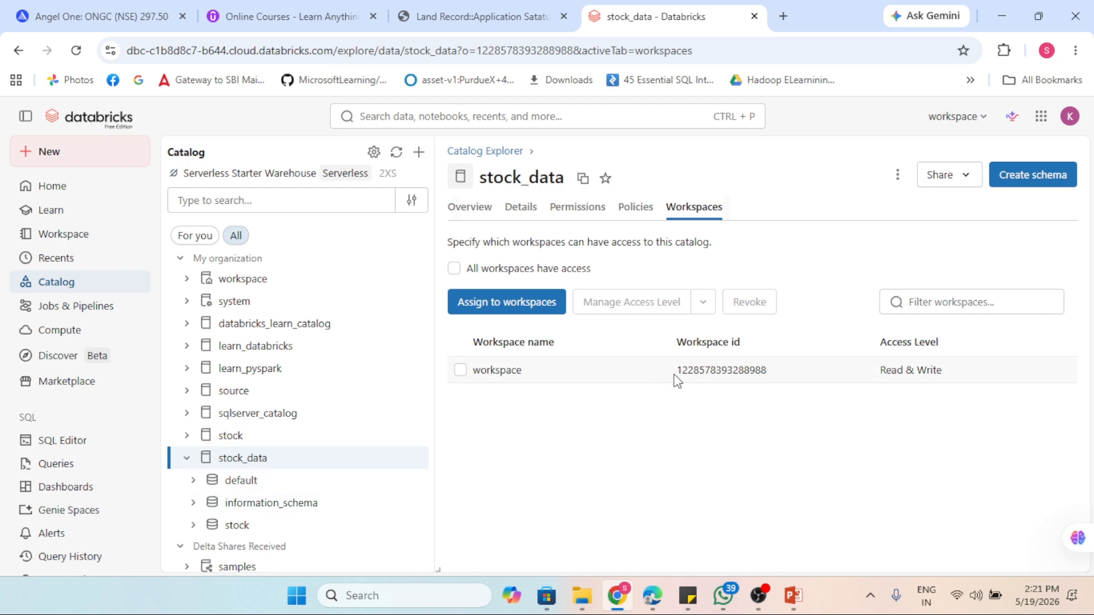
{"action": "left_click_drag", "start_coordinate": [680, 371], "coordinate": [797, 377]}
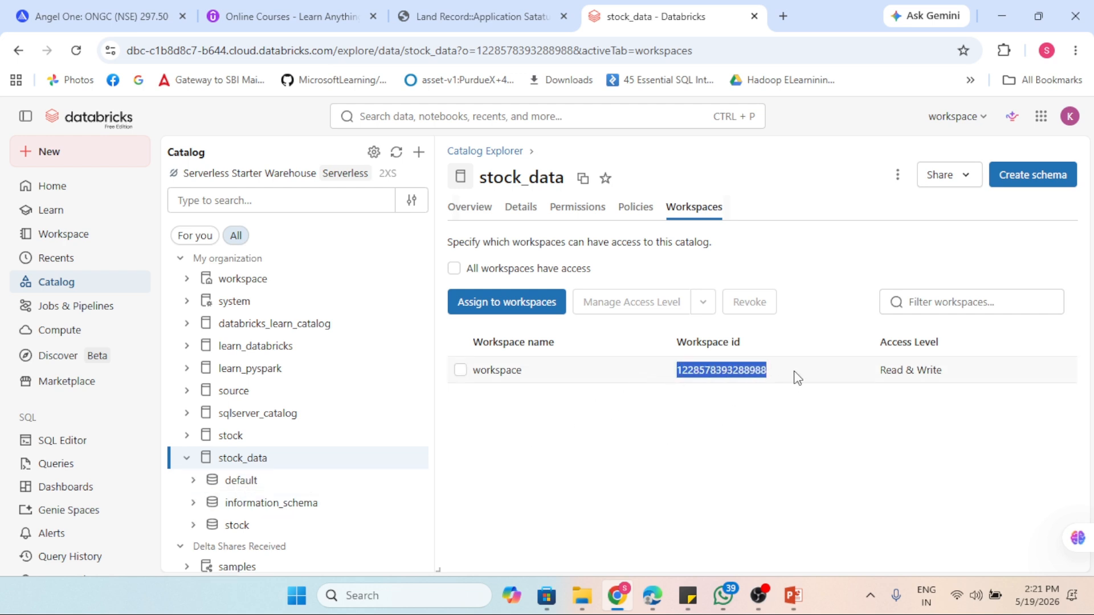
{"action": "left_click", "coordinate": [514, 492]}
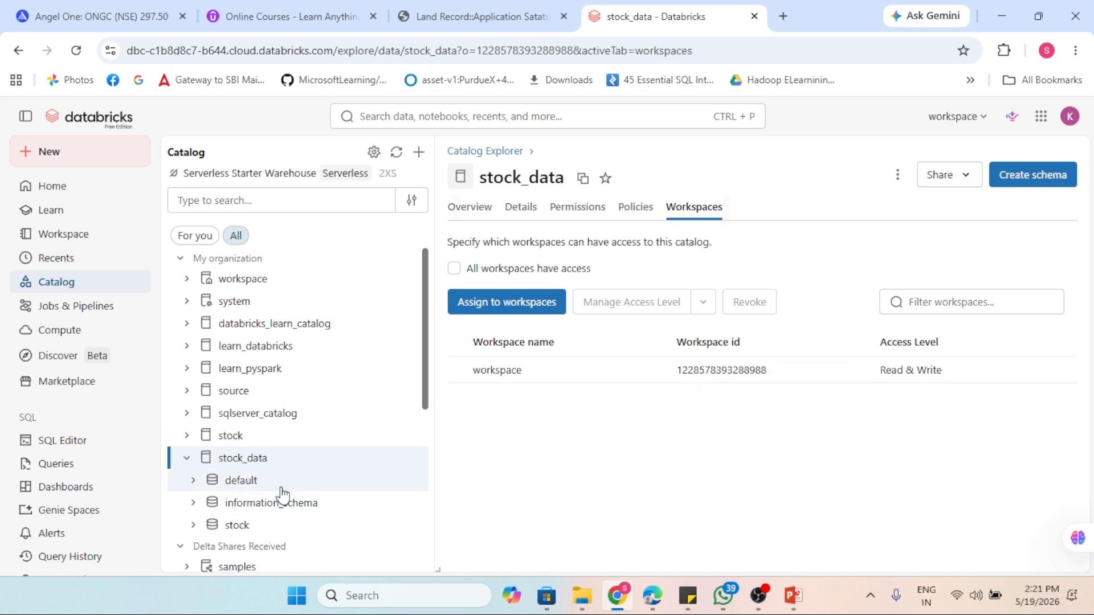
{"action": "mouse_move", "coordinate": [281, 494]}
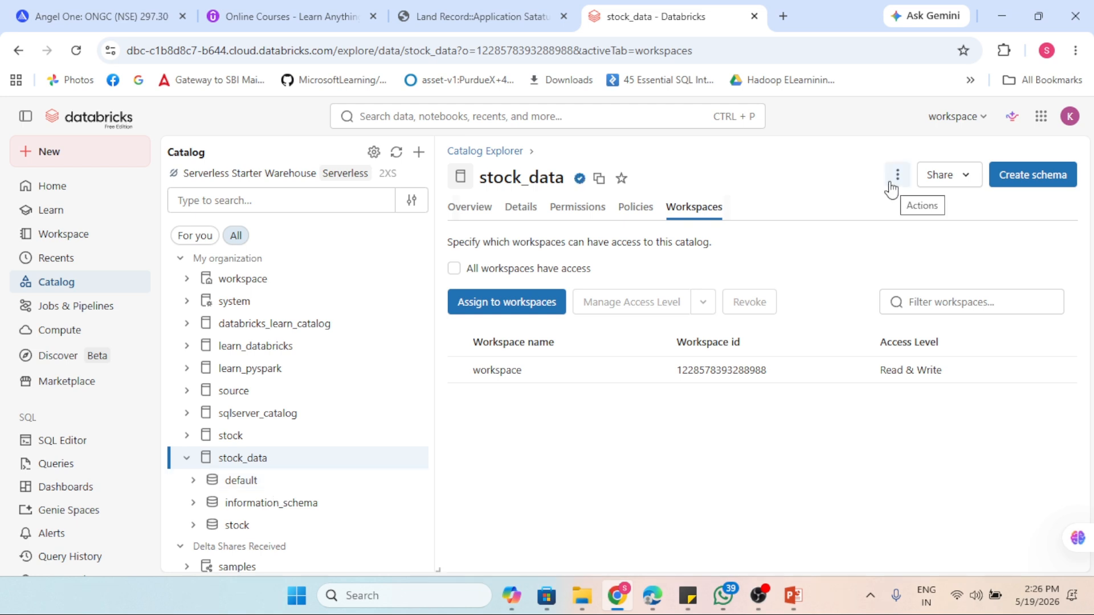
- View the access request destination settings of the stock_data catalog and close them without changes
{"action": "left_click", "coordinate": [892, 188]}
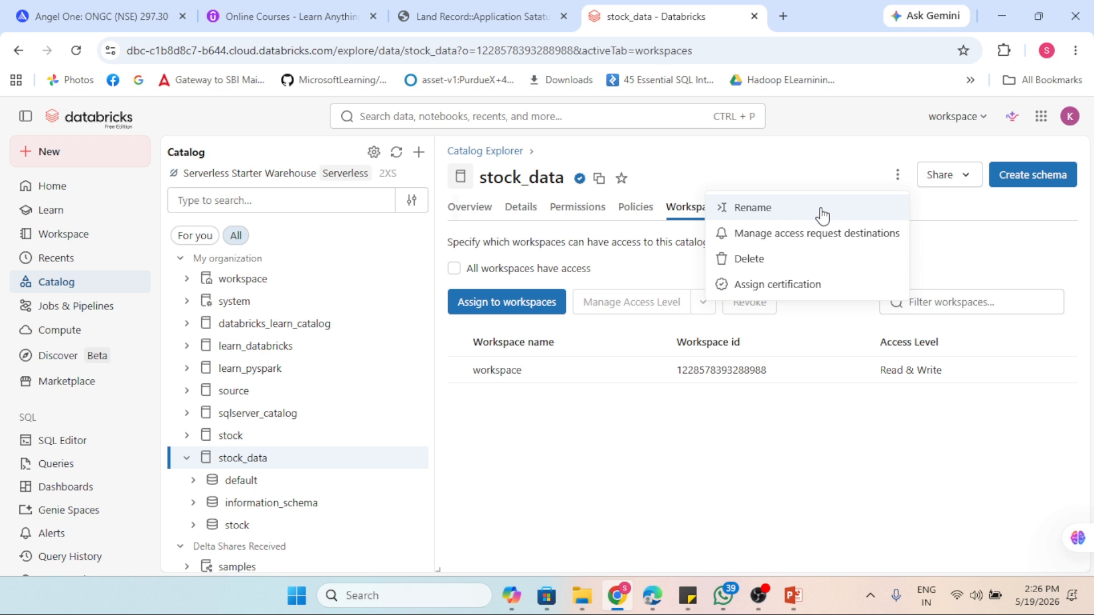
{"action": "left_click", "coordinate": [780, 244]}
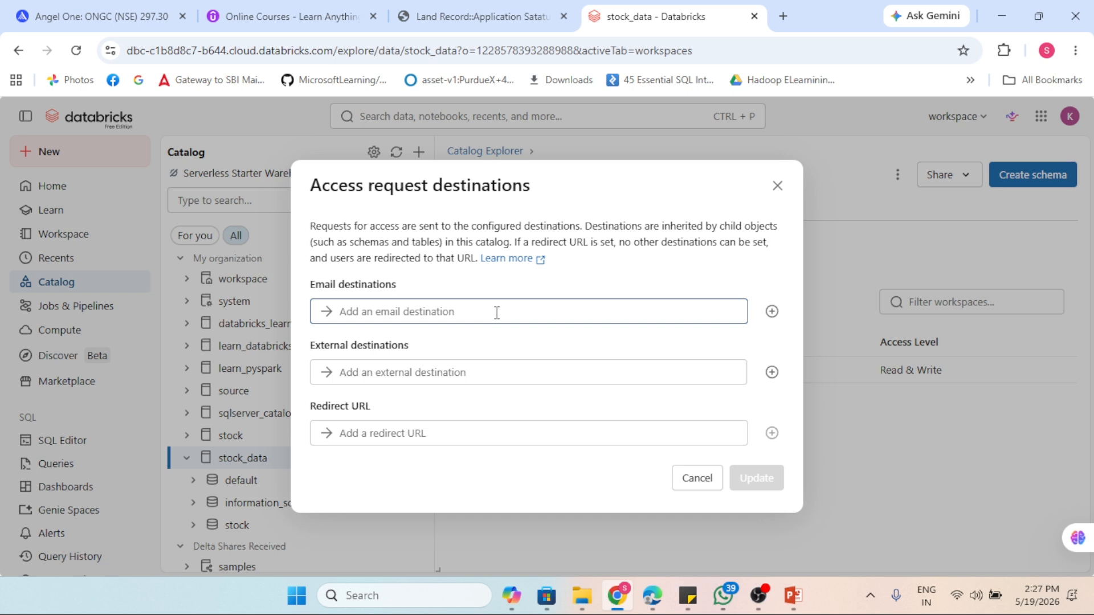
{"action": "left_click", "coordinate": [778, 186]}
- Try the None, Certified and Deprecated certification options for the stock_data catalog and close without saving
{"action": "left_click", "coordinate": [899, 180]}
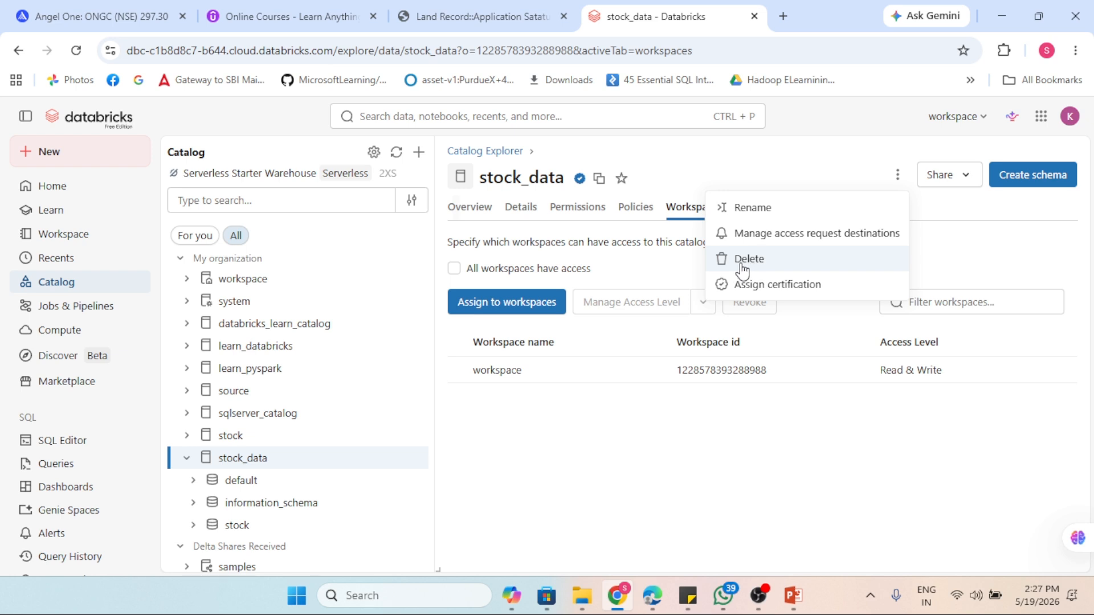
{"action": "left_click", "coordinate": [773, 285]}
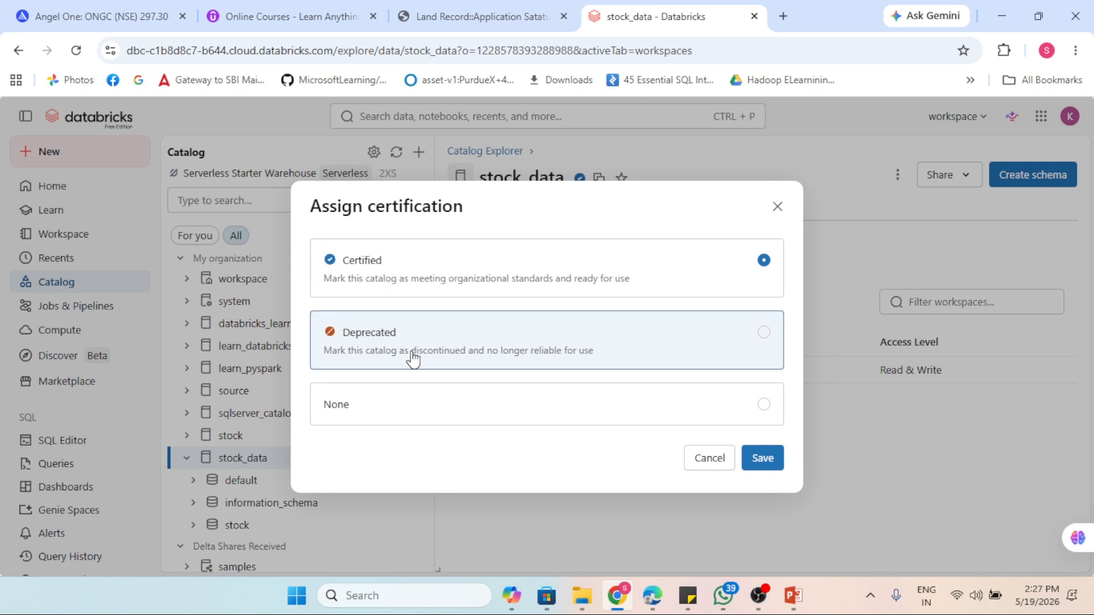
{"action": "left_click", "coordinate": [377, 420]}
{"action": "left_click", "coordinate": [424, 288]}
{"action": "left_click", "coordinate": [389, 415]}
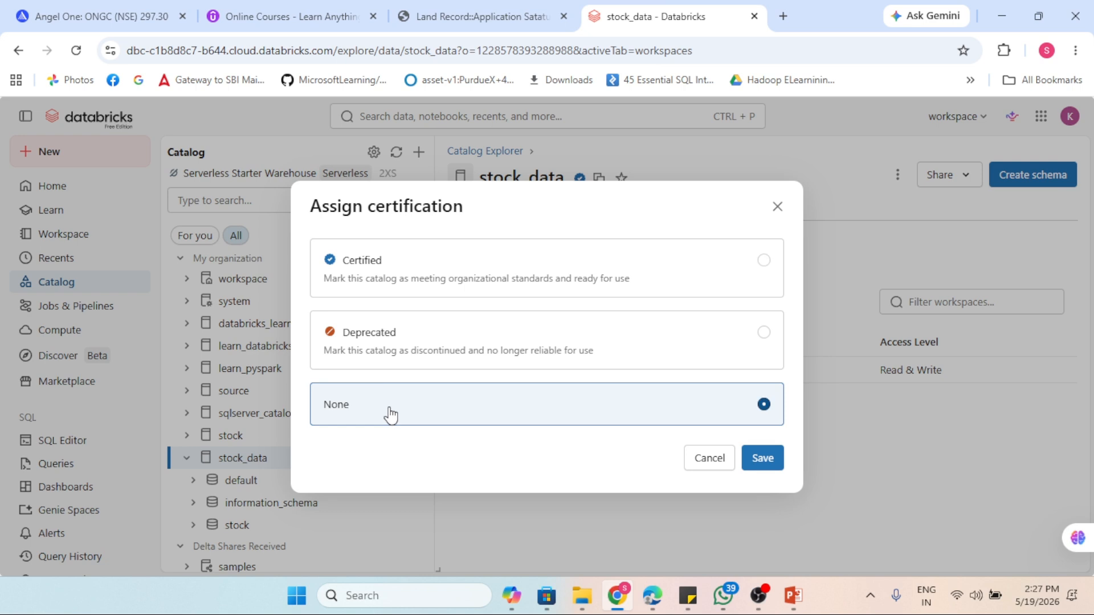
{"action": "left_click", "coordinate": [474, 275]}
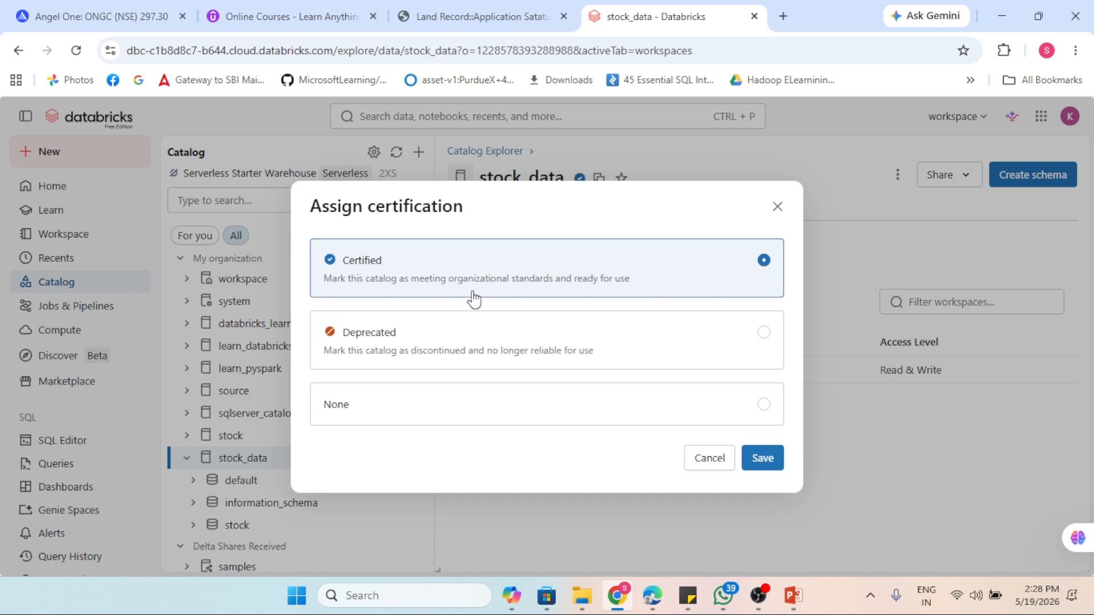
{"action": "left_click", "coordinate": [473, 358]}
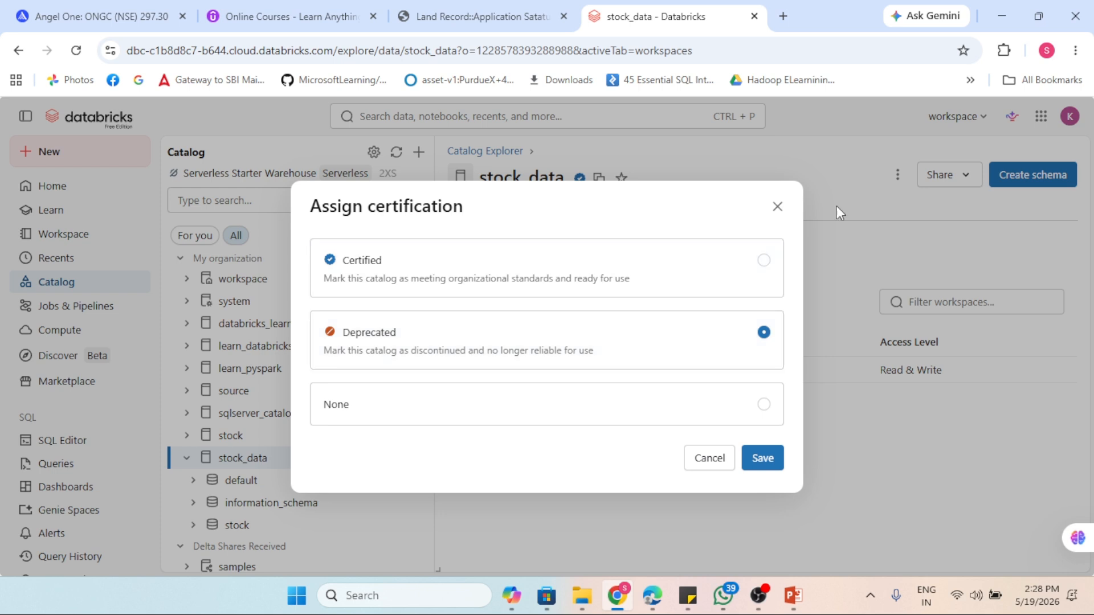
{"action": "left_click", "coordinate": [776, 208]}
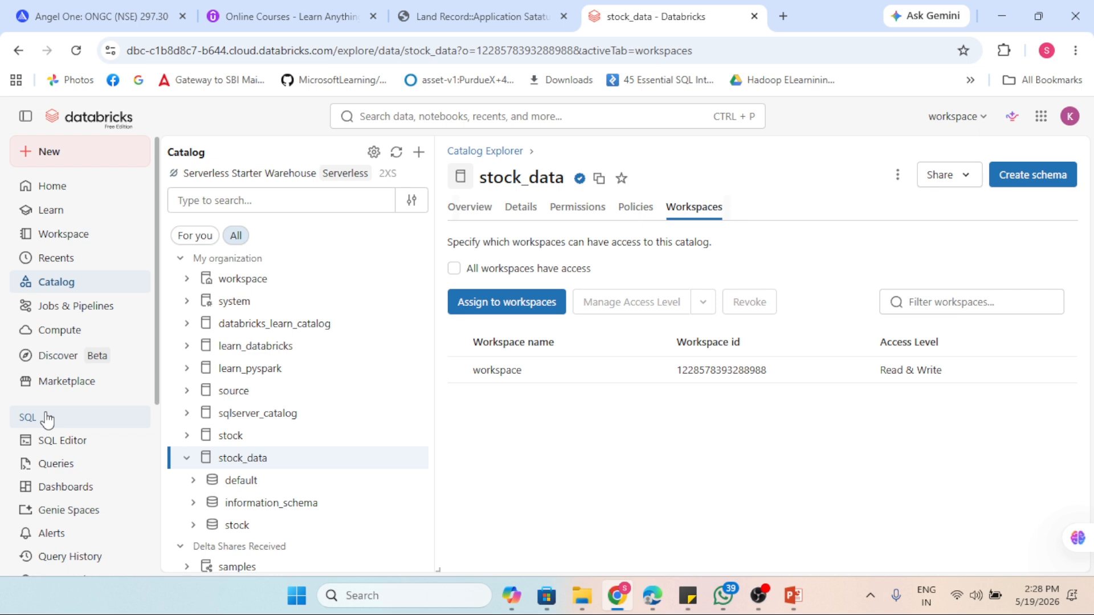
- Open the SQL editor, then copy the DROP CATALOG syntax line from the Create Standard Catalog slide in PowerPoint
{"action": "left_click", "coordinate": [65, 447]}
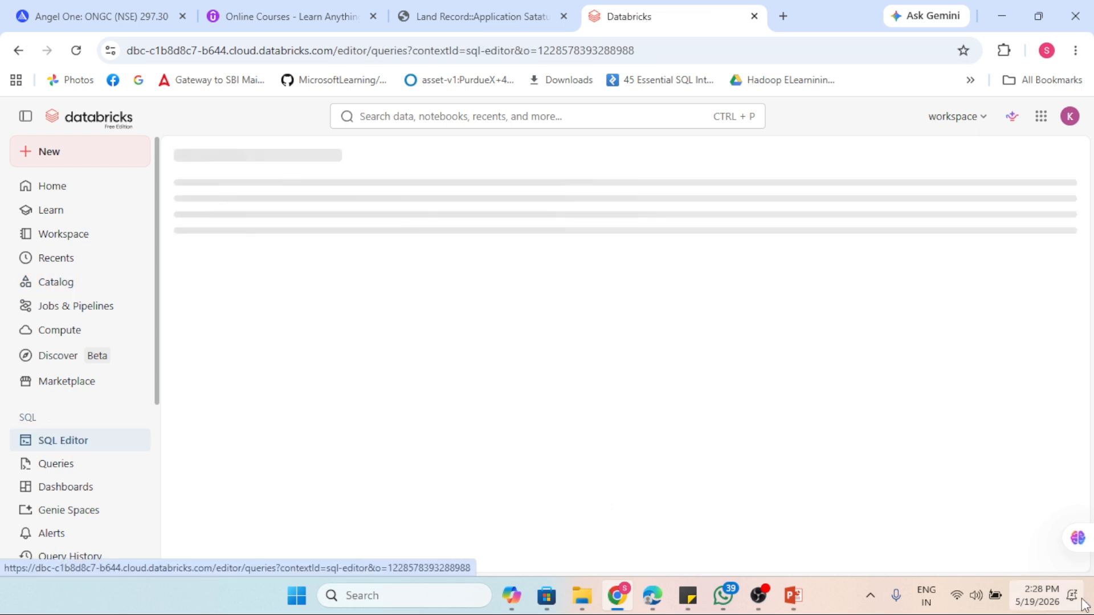
{"action": "left_click", "coordinate": [793, 596]}
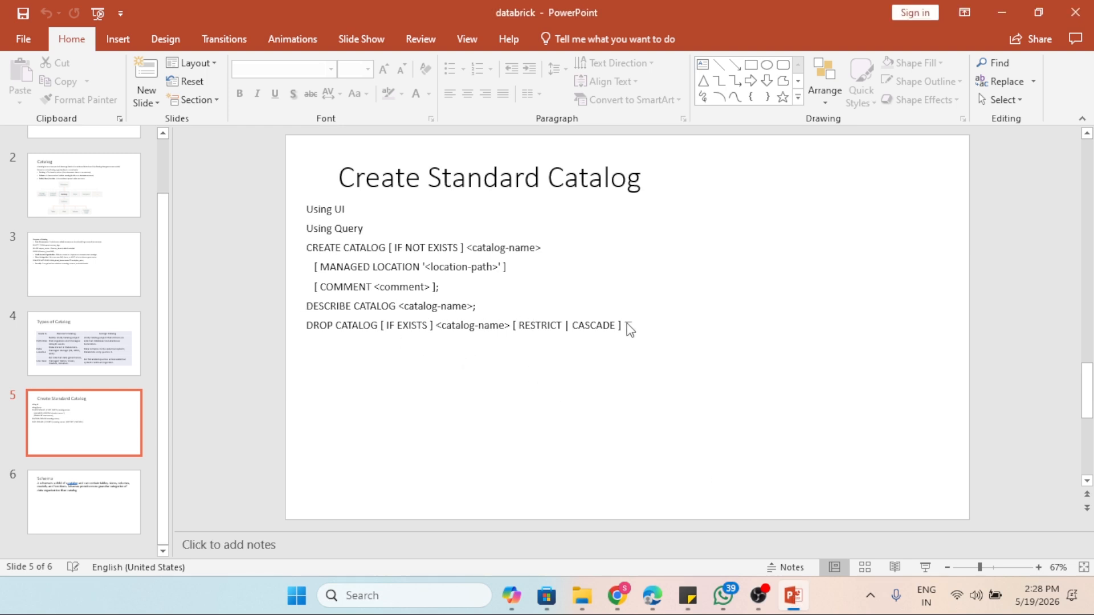
{"action": "left_click", "coordinate": [308, 325]}
{"action": "left_click_drag", "start_coordinate": [308, 325], "coordinate": [650, 317]}
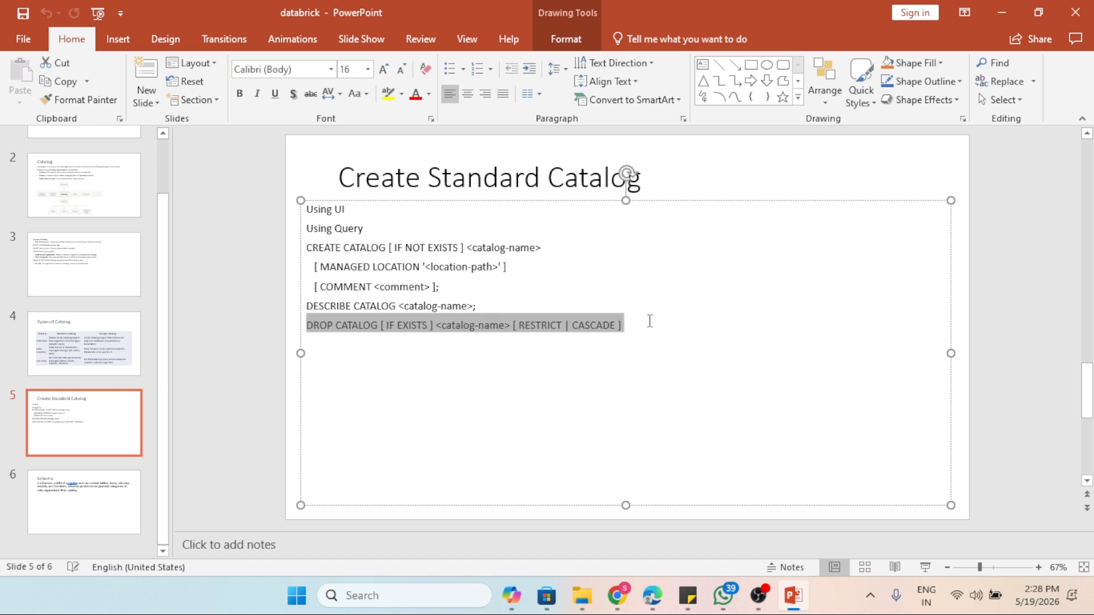
{"action": "key", "text": "ctrl+c"}
{"action": "left_click", "coordinate": [651, 607]}
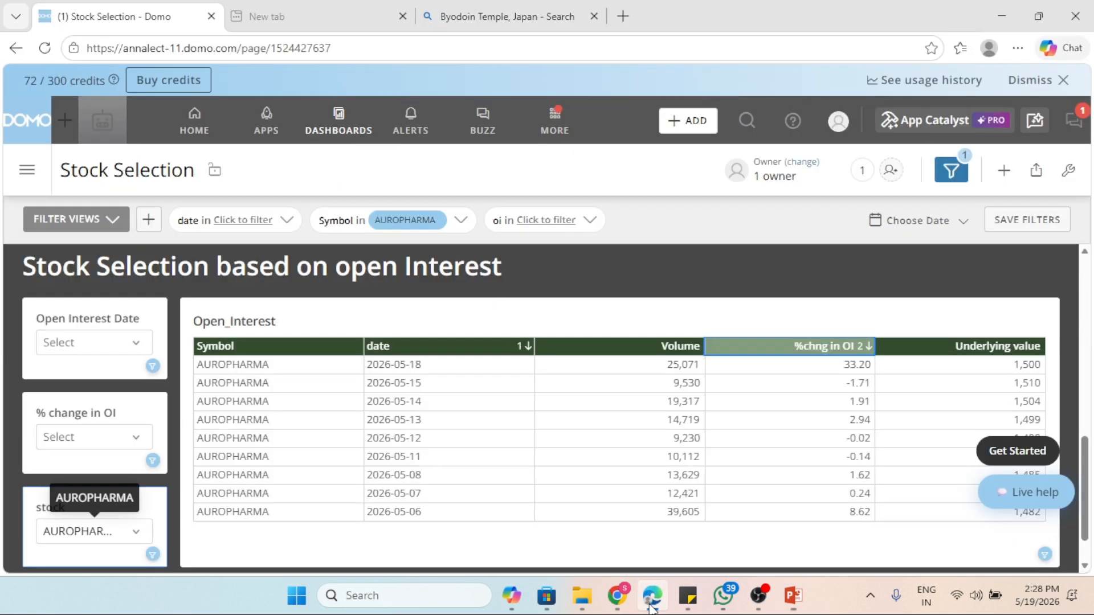
- Switch back to the Databricks query and paste the copied DROP CATALOG syntax line above the CREATE CATALOG statement
{"action": "left_click", "coordinate": [617, 597]}
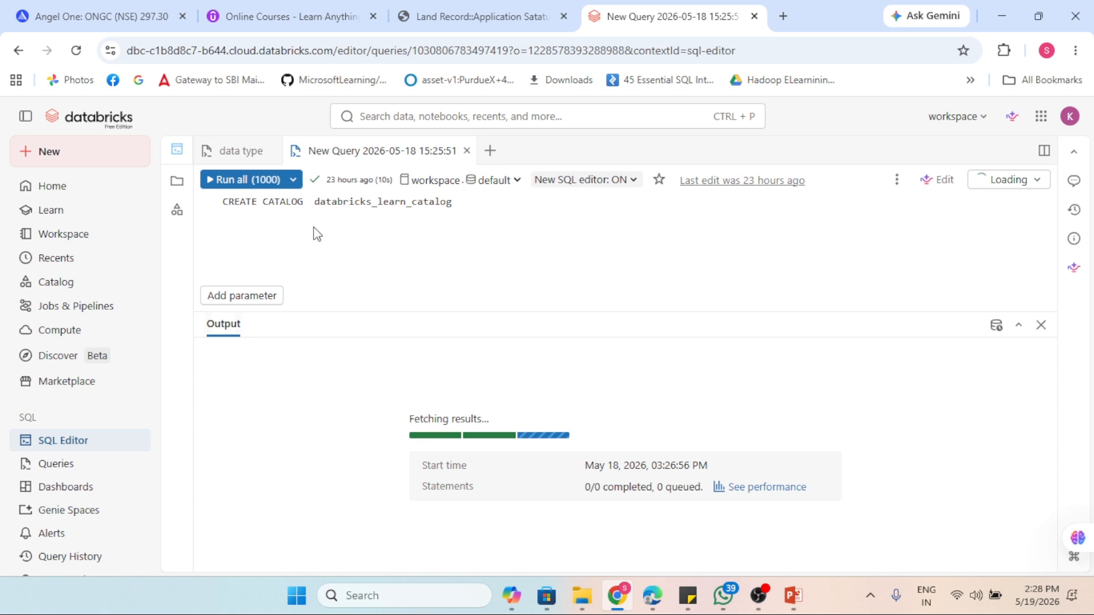
{"action": "left_click_drag", "start_coordinate": [454, 203], "coordinate": [226, 202]}
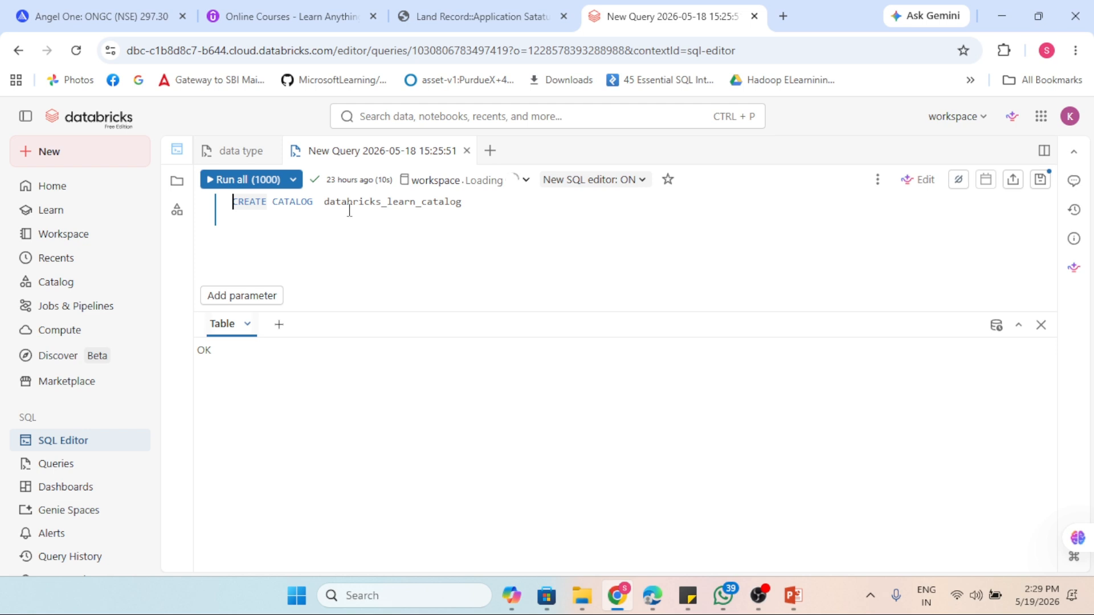
{"action": "key", "text": "ctrl+v"}
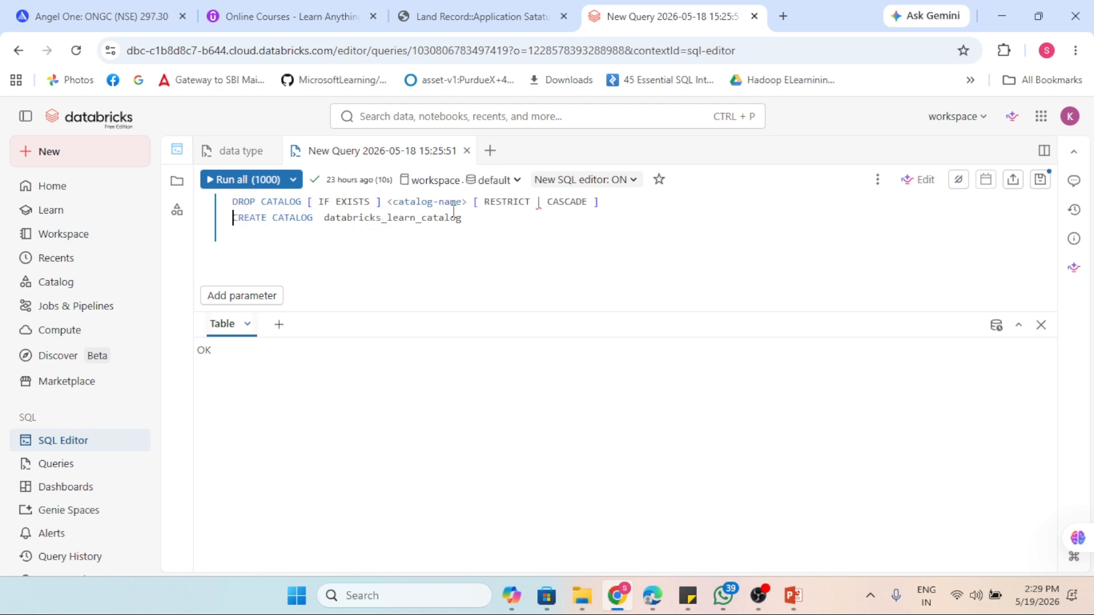
- Replace the <catalog-name> placeholder in the DROP CATALOG line with databricks_learn_catalog, copied from the CREATE CATALOG statement
{"action": "left_click_drag", "start_coordinate": [467, 202], "coordinate": [376, 202]}
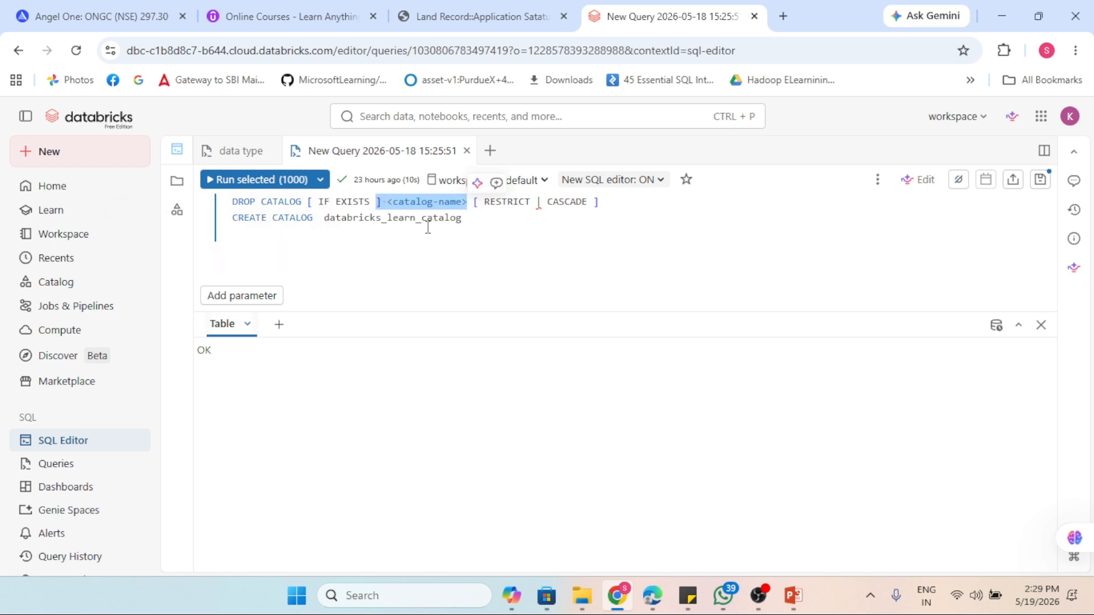
{"action": "left_click", "coordinate": [424, 266]}
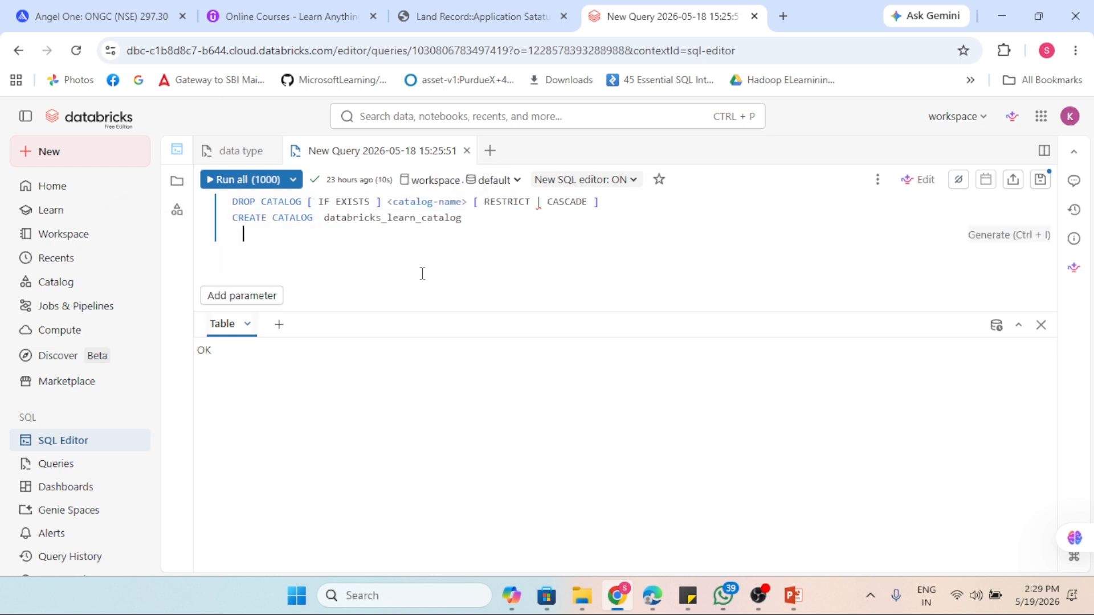
{"action": "left_click", "coordinate": [387, 201]}
{"action": "left_click_drag", "start_coordinate": [387, 202], "coordinate": [467, 204]}
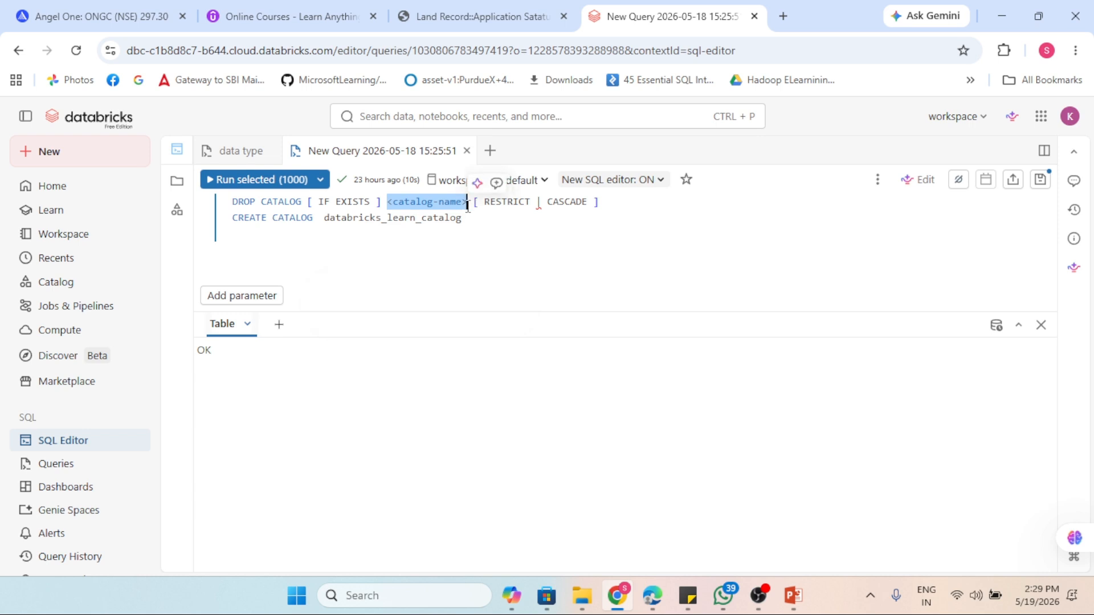
{"action": "left_click", "coordinate": [354, 244]}
{"action": "left_click_drag", "start_coordinate": [319, 218], "coordinate": [472, 222]}
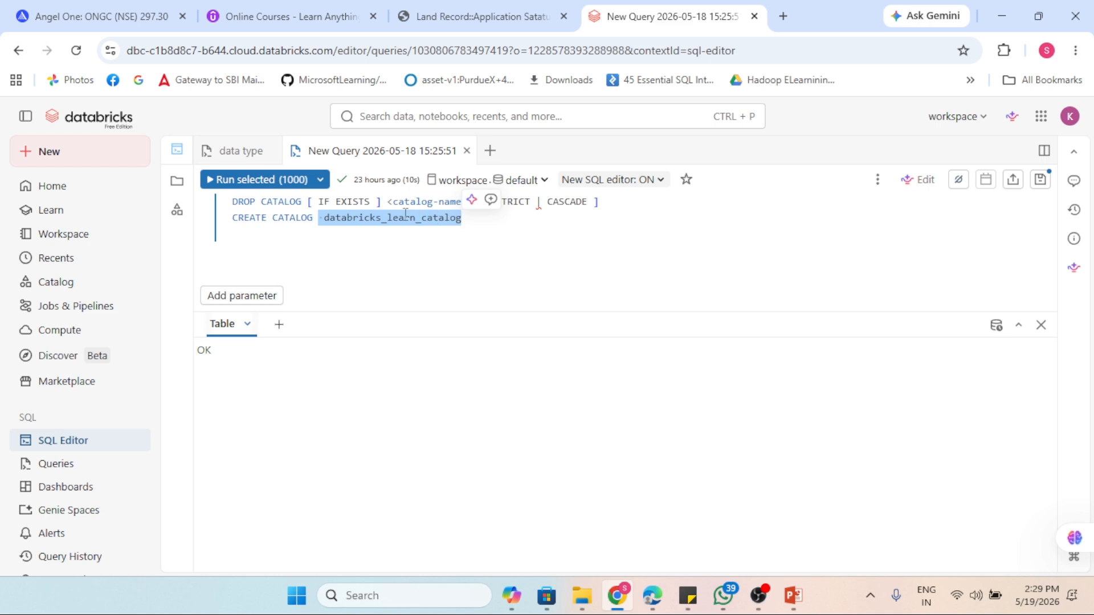
{"action": "left_click_drag", "start_coordinate": [388, 201], "coordinate": [464, 200]}
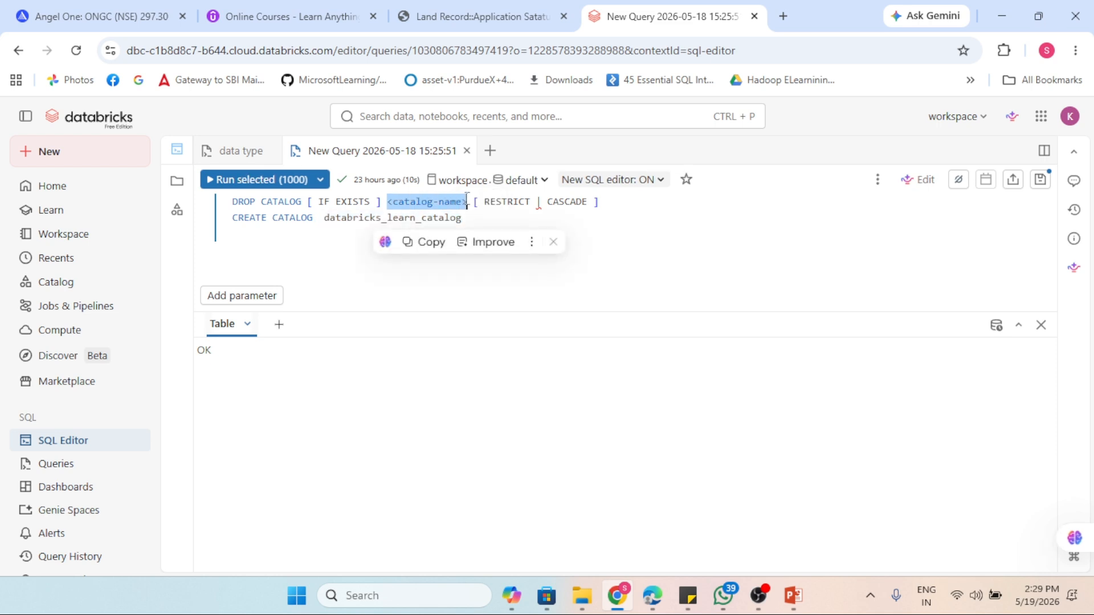
{"action": "key", "text": "ctrl+v"}
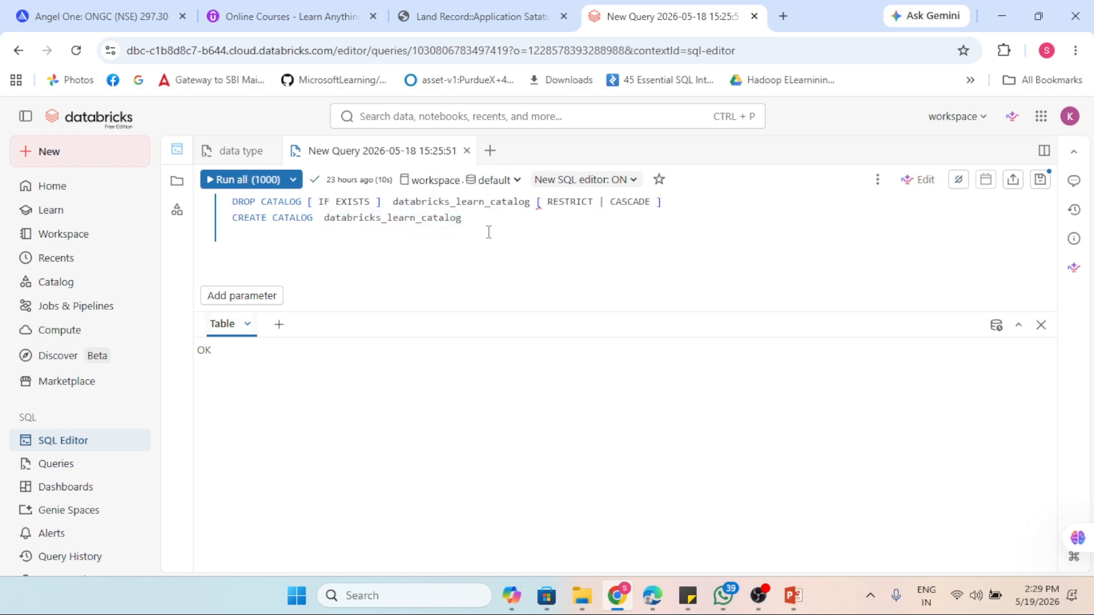
- Try to run only DROP CATALOG [ IF EXISTS ] databricks_learn_catalog, starting and attaching the Serverless Starter Warehouse
{"action": "left_click", "coordinate": [720, 200]}
{"action": "left_click_drag", "start_coordinate": [530, 200], "coordinate": [174, 206]}
{"action": "left_click", "coordinate": [250, 179]}
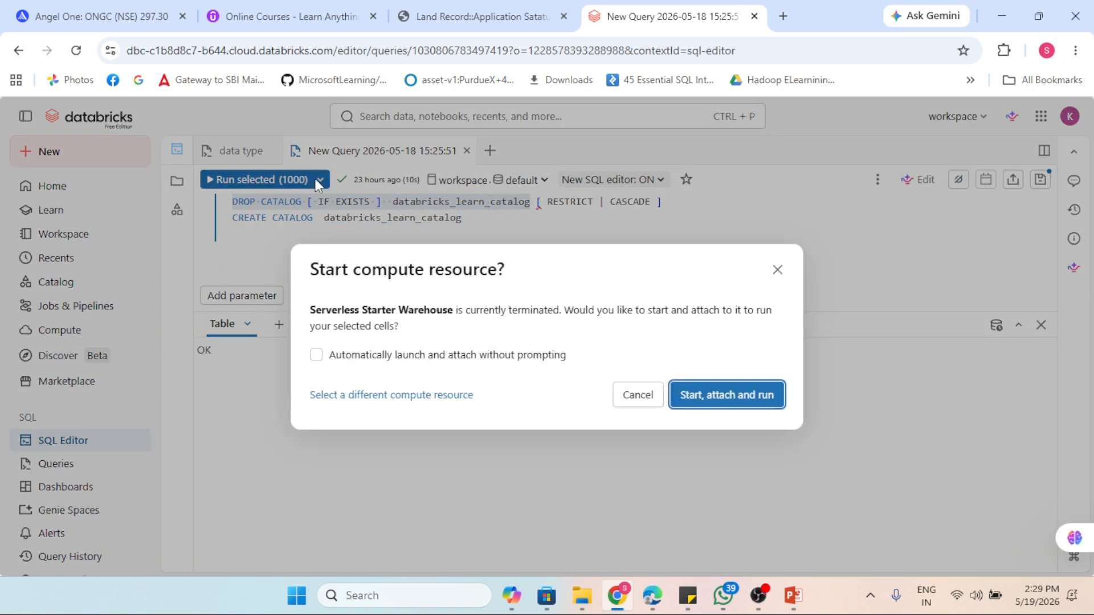
{"action": "left_click", "coordinate": [720, 399]}
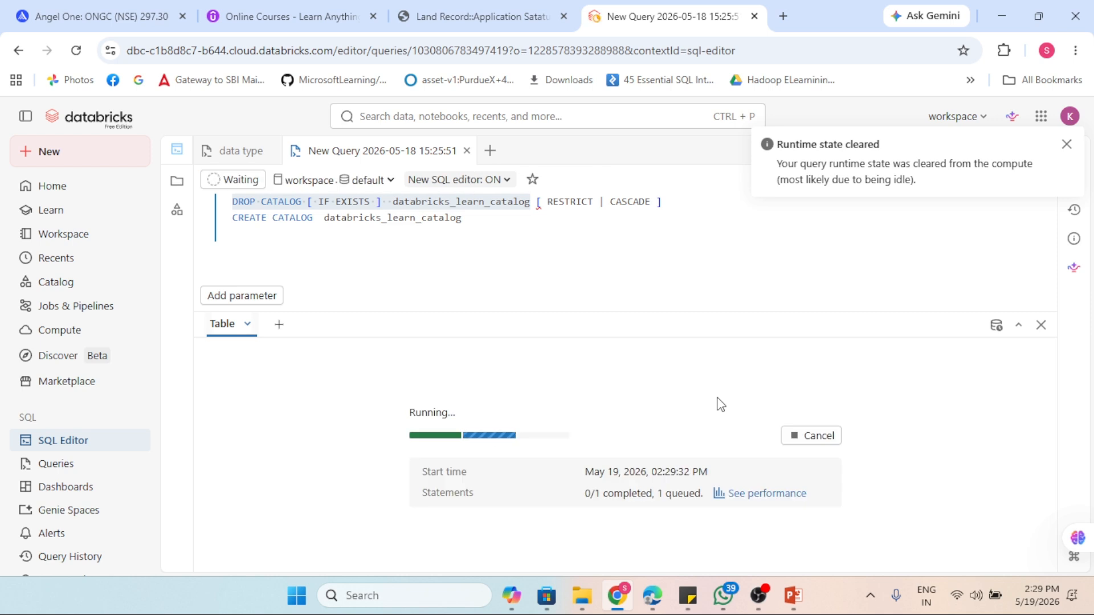
- Move [ RESTRICT | CASCADE ] two lines below the DROP CATALOG statement and remove [ IF EXISTS ] from the statement
{"action": "left_click", "coordinate": [530, 203]}
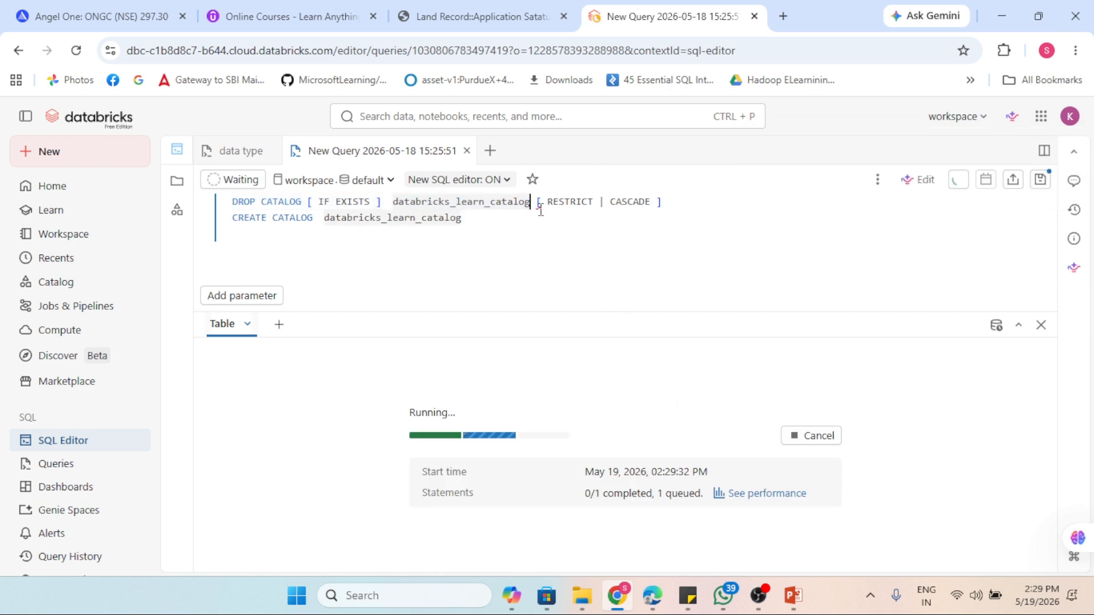
{"action": "key", "text": "Return"}
{"action": "key", "text": "Return"}
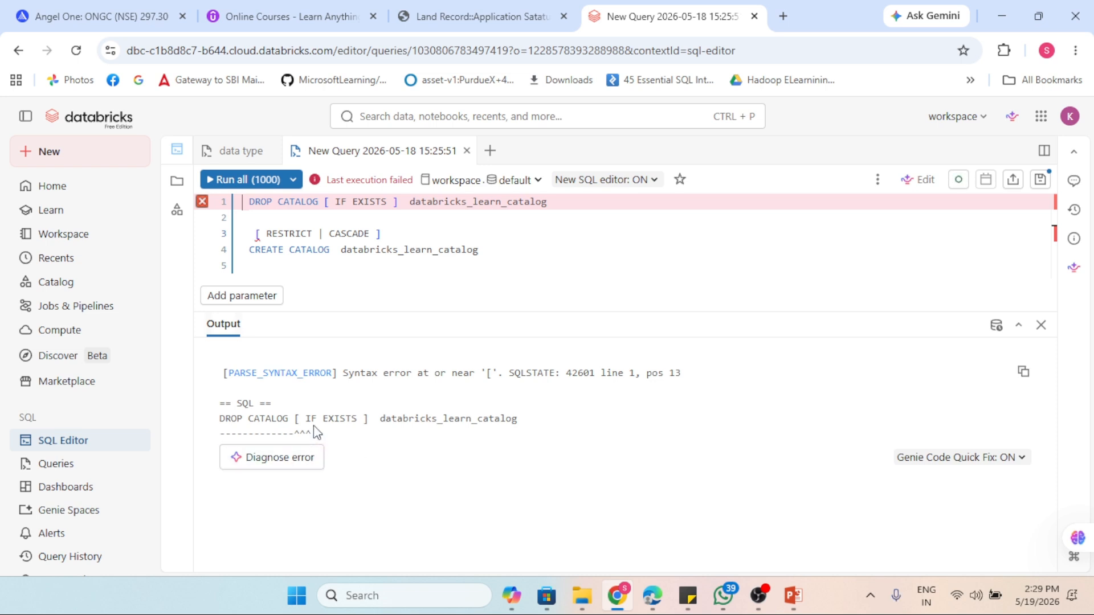
{"action": "left_click", "coordinate": [398, 220]}
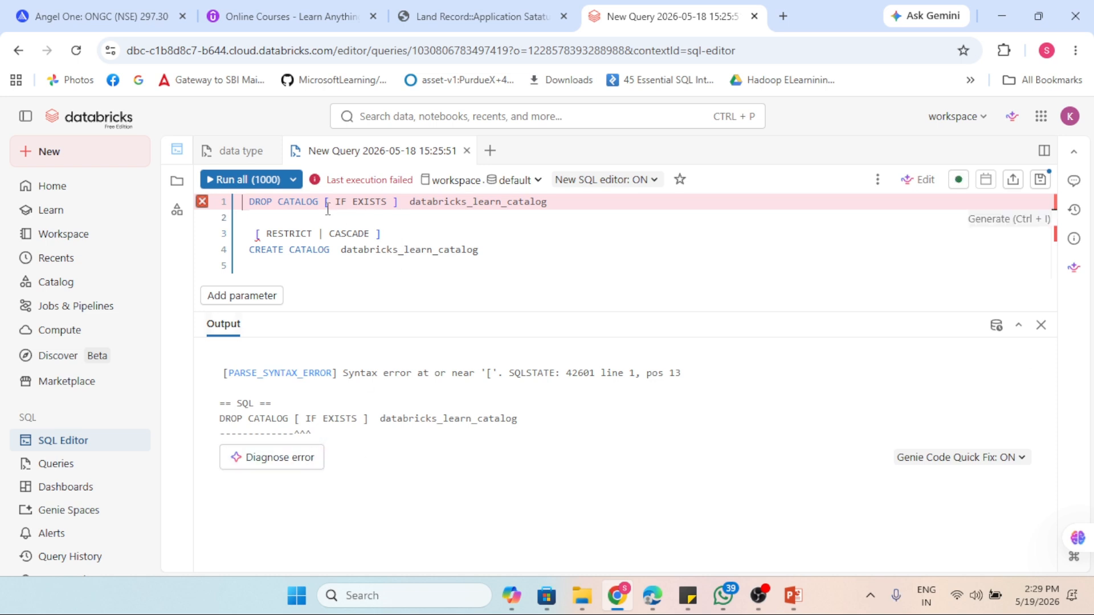
{"action": "left_click_drag", "start_coordinate": [326, 202], "coordinate": [399, 203]}
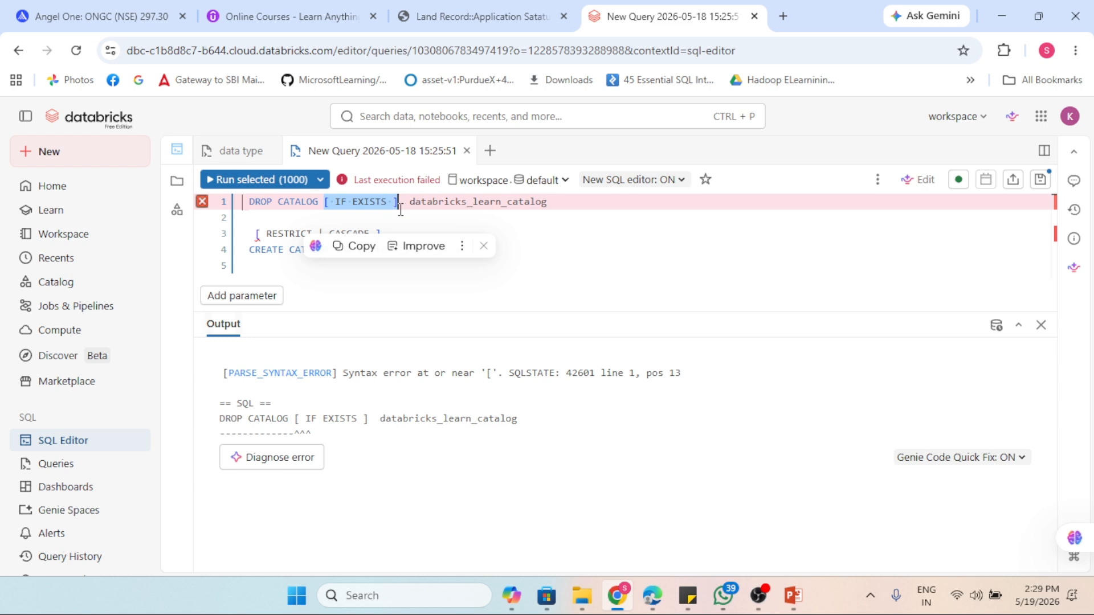
{"action": "key", "text": "BackSpace"}
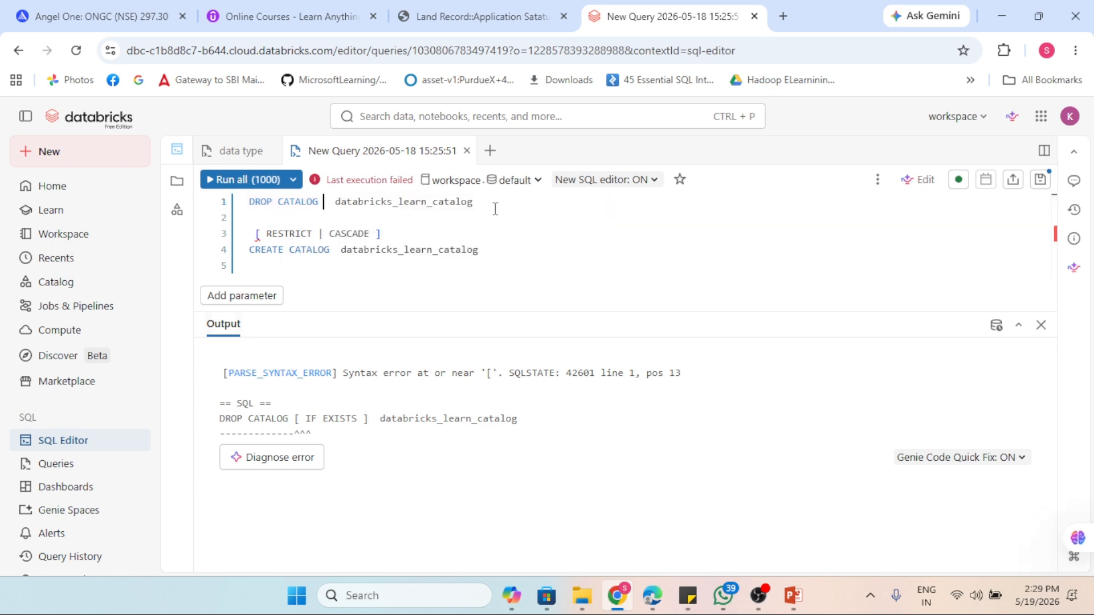
- Try to drop the catalog by running only the statement DROP CATALOG databricks_learn_catalog
{"action": "left_click_drag", "start_coordinate": [494, 205], "coordinate": [416, 203]}
{"action": "left_click", "coordinate": [251, 202], "text": "shift"}
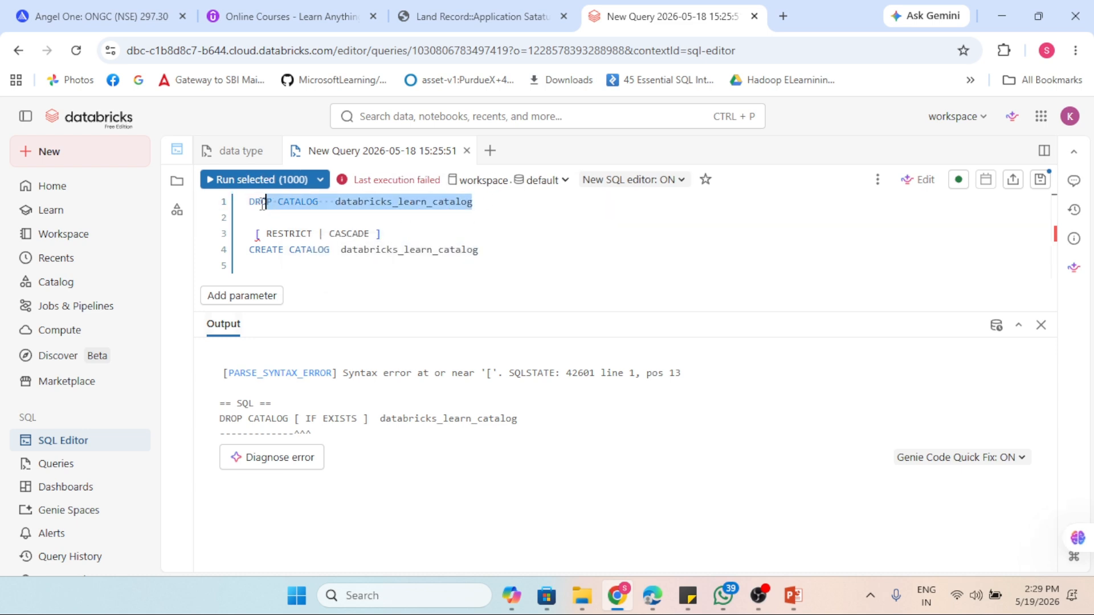
{"action": "left_click", "coordinate": [243, 179]}
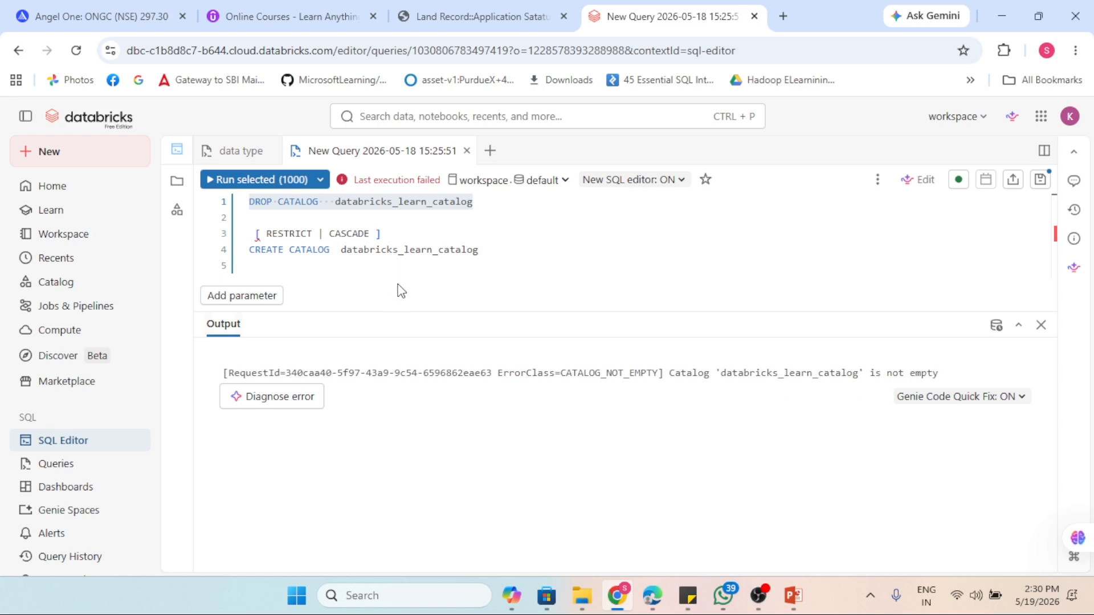
- Append CASCADE, copied from the syntax line, to the DROP CATALOG databricks_learn_catalog statement and run only that statement
{"action": "left_click_drag", "start_coordinate": [330, 235], "coordinate": [374, 236]}
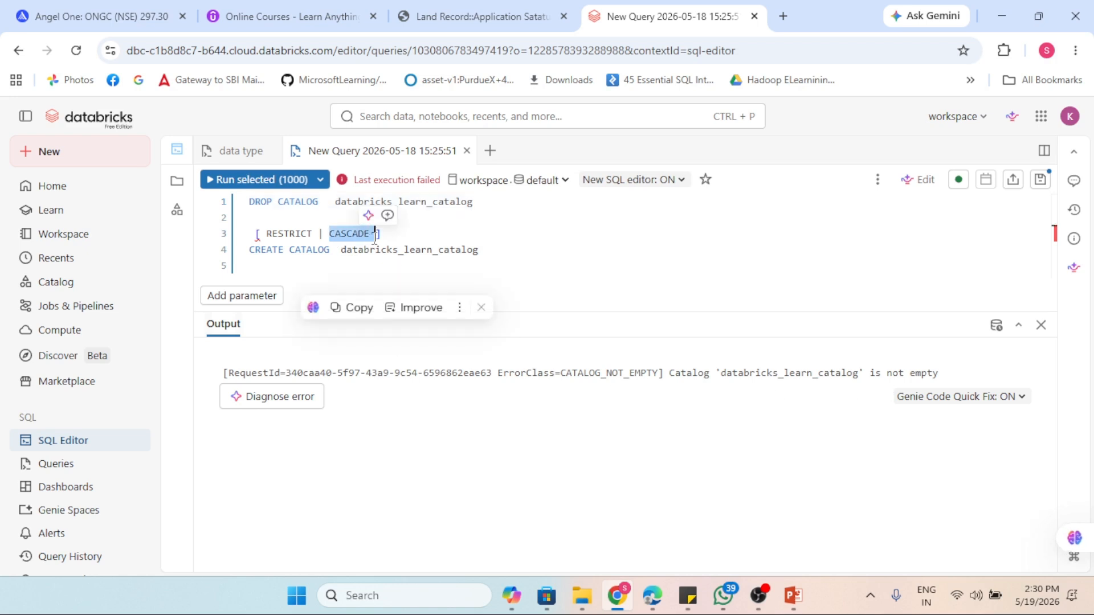
{"action": "key", "text": "ctrl+c"}
{"action": "left_click", "coordinate": [508, 208]}
{"action": "key", "text": "ctrl+v"}
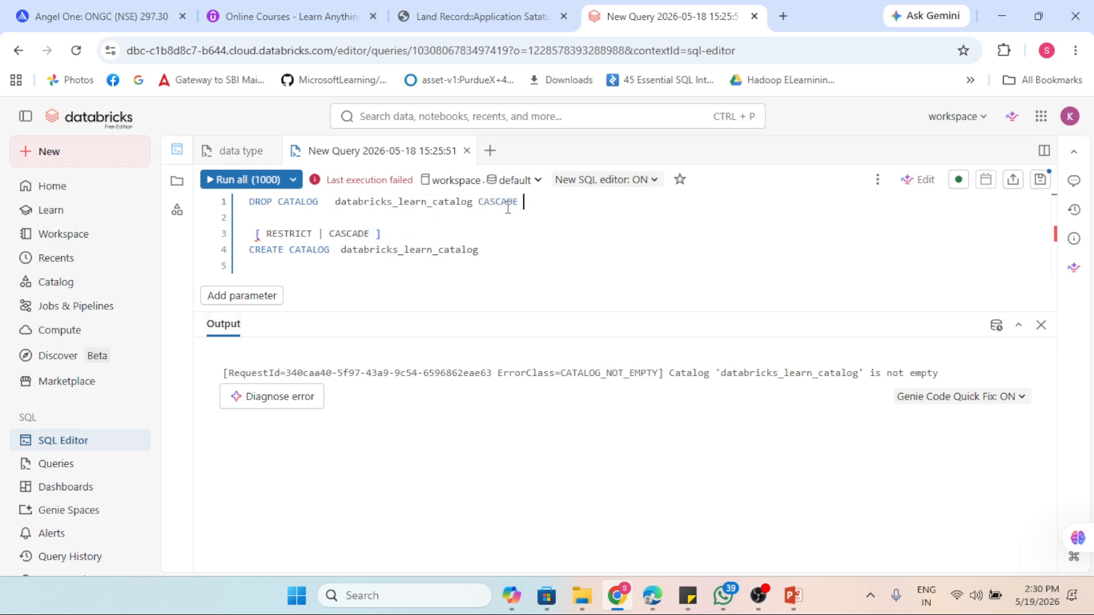
{"action": "left_click_drag", "start_coordinate": [524, 206], "coordinate": [249, 202]}
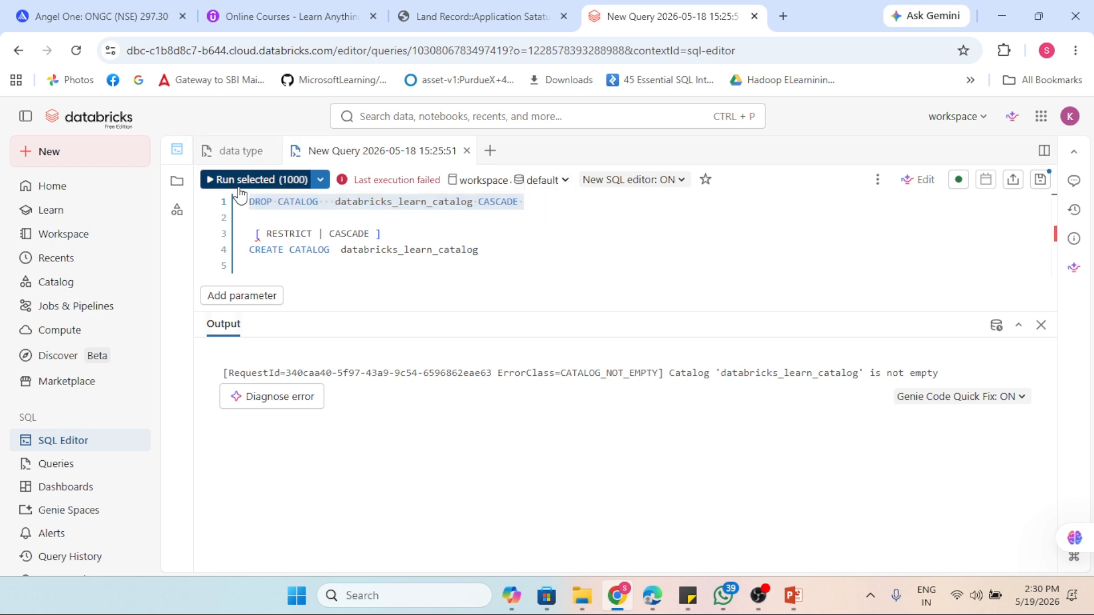
{"action": "left_click", "coordinate": [239, 185]}
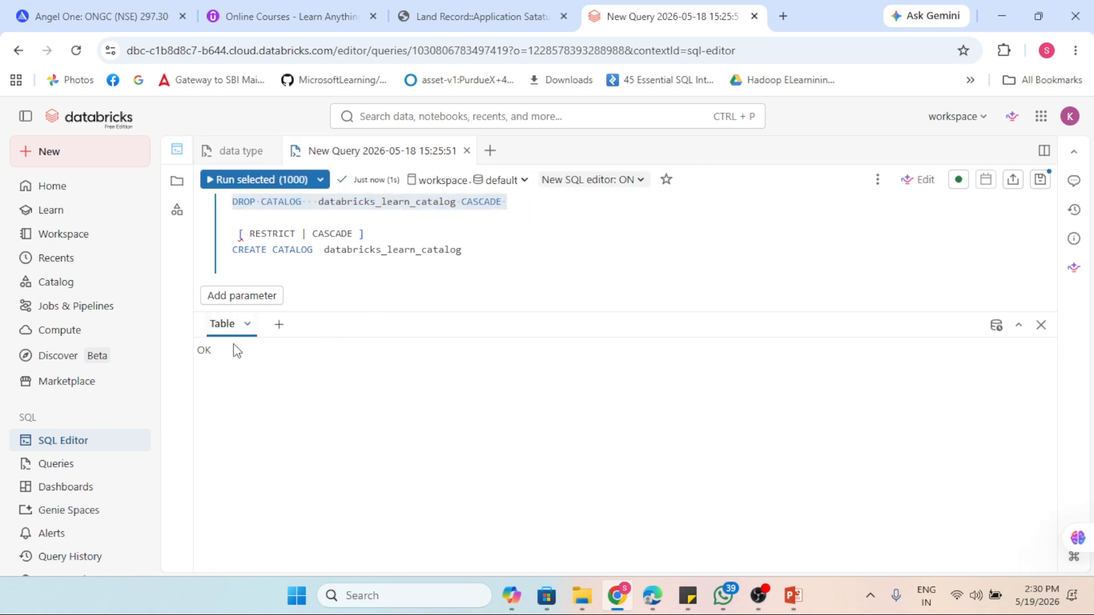
{"action": "left_click_drag", "start_coordinate": [197, 349], "coordinate": [221, 356]}
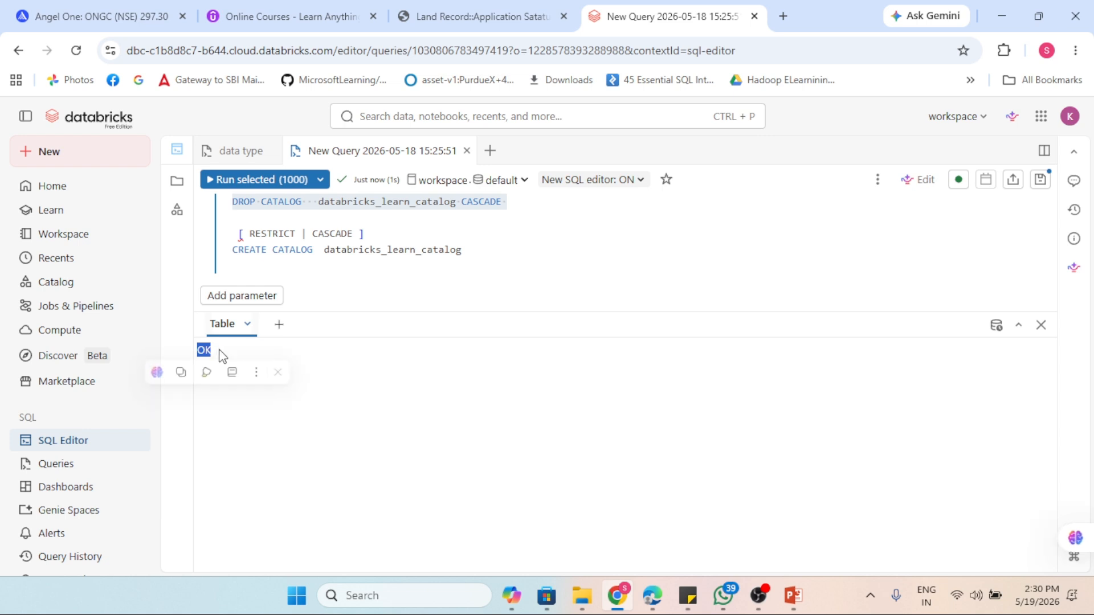
{"action": "left_click", "coordinate": [533, 207]}
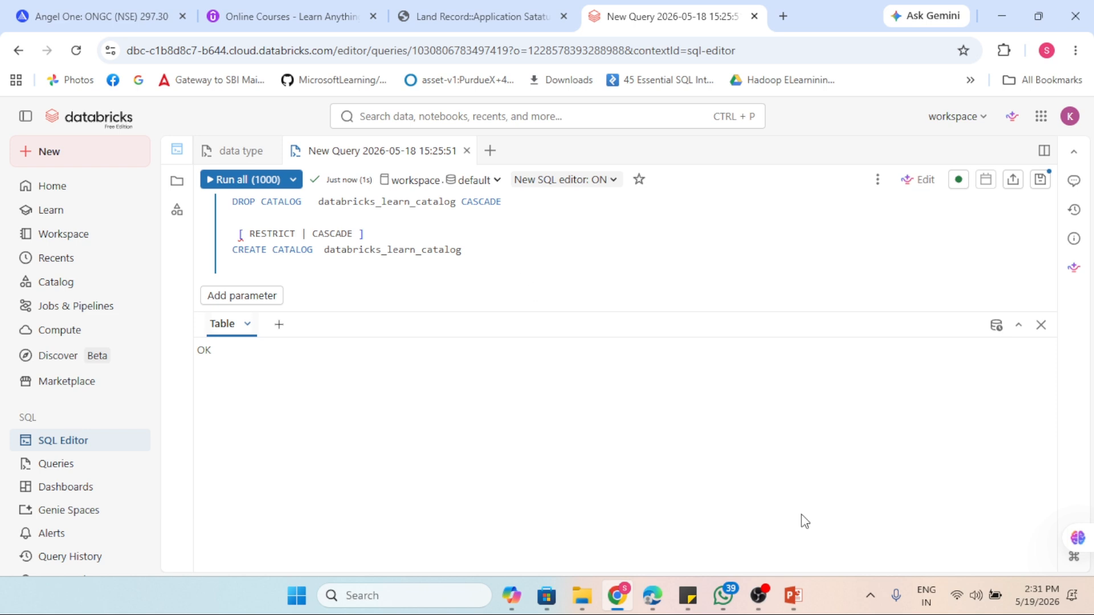
- Switch to PowerPoint and copy the DESCRIBE CATALOG syntax line from the Create Standard Catalog slide
{"action": "left_click", "coordinate": [792, 598]}
{"action": "left_click", "coordinate": [398, 366]}
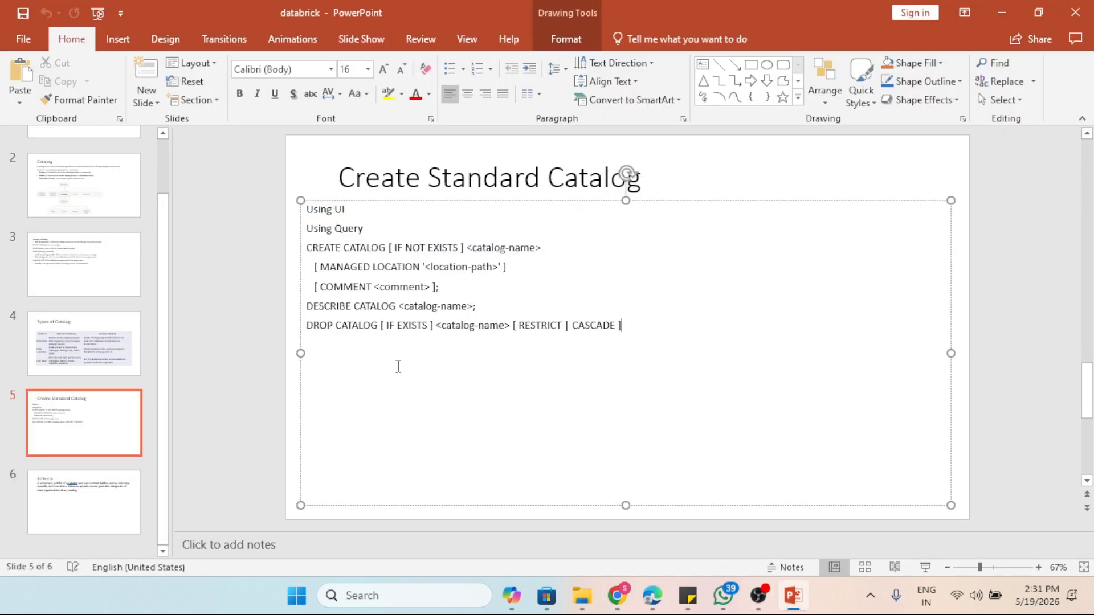
{"action": "left_click_drag", "start_coordinate": [478, 308], "coordinate": [299, 310]}
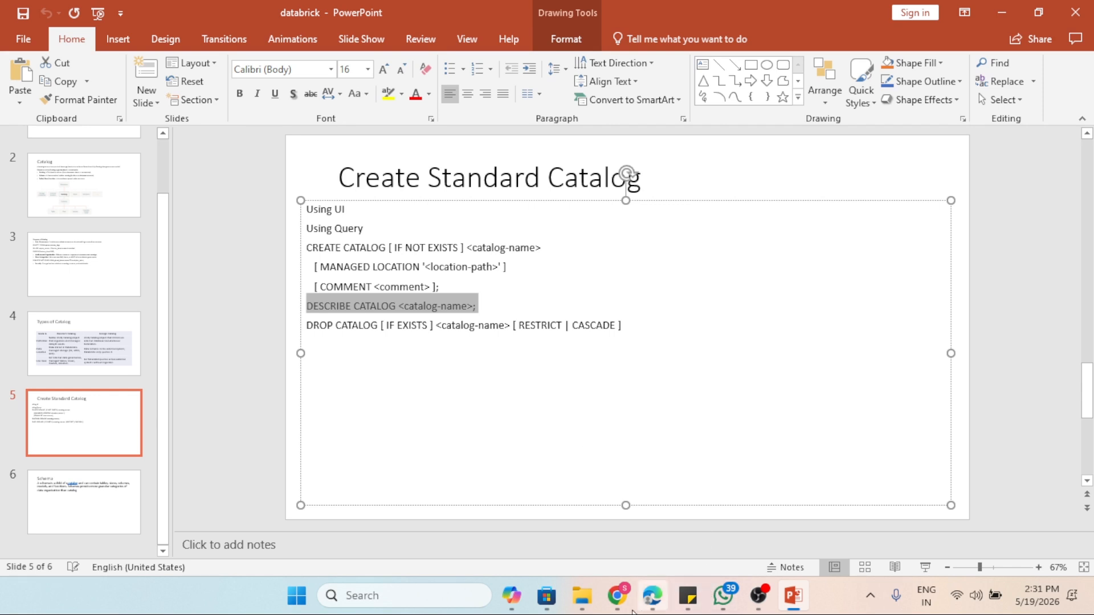
- Return to Databricks and replace the whole query text with the copied DESCRIBE CATALOG line
{"action": "left_click", "coordinate": [613, 598]}
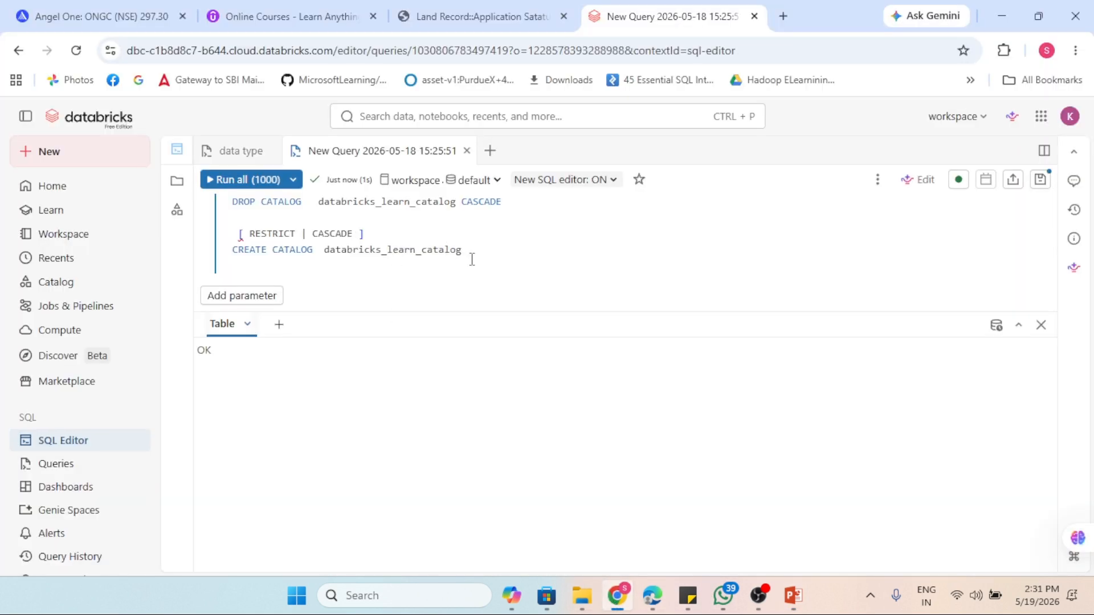
{"action": "left_click_drag", "start_coordinate": [422, 265], "coordinate": [206, 217]}
{"action": "key", "text": "BackSpace"}
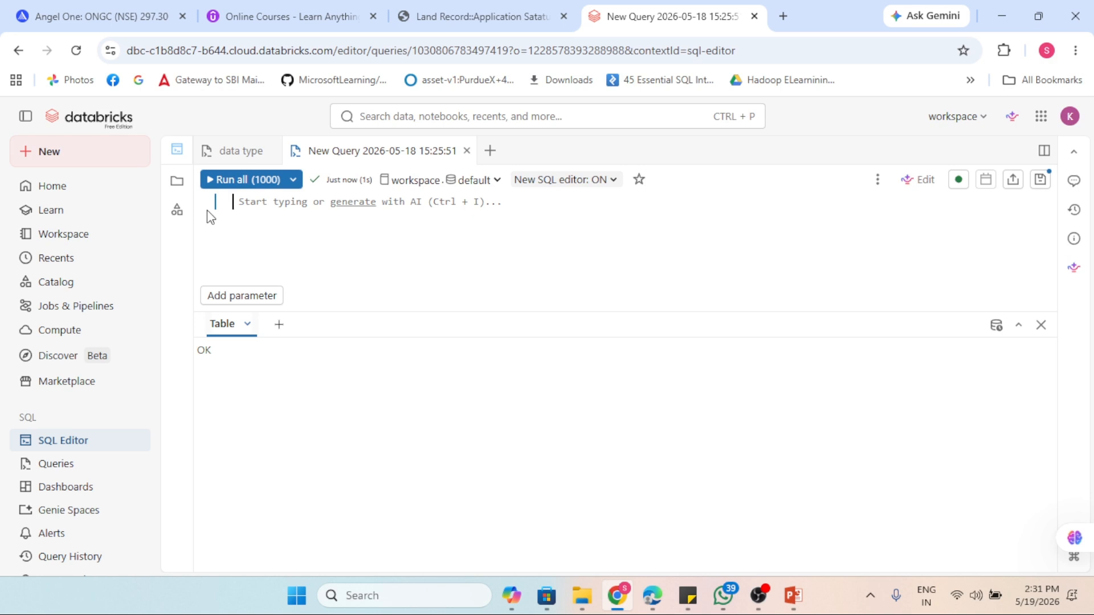
{"action": "key", "text": "ctrl+z"}
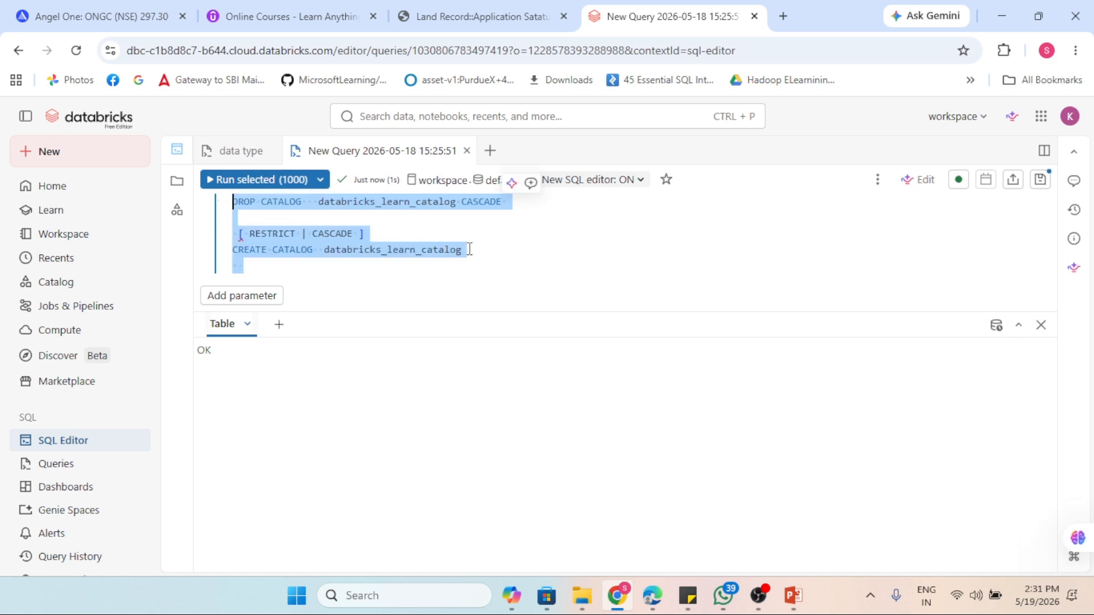
{"action": "key", "text": "BackSpace"}
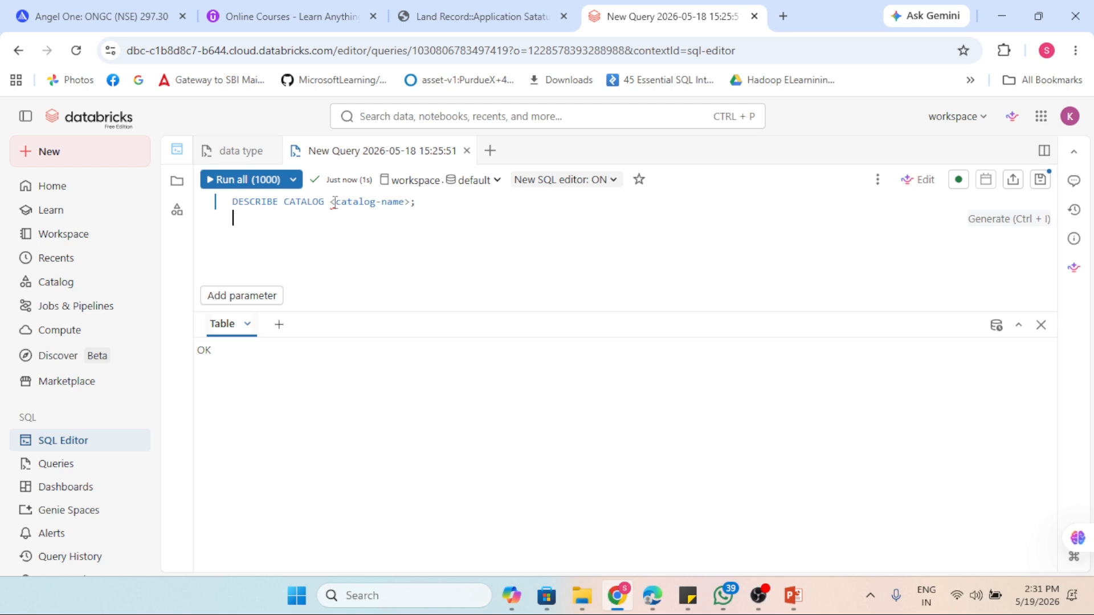
- Replace the <catalog-name> placeholder and semicolon with stock, and run DESCRIBE CATALOG stock
{"action": "left_click_drag", "start_coordinate": [331, 202], "coordinate": [418, 206]}
{"action": "key", "text": "BackSpace"}
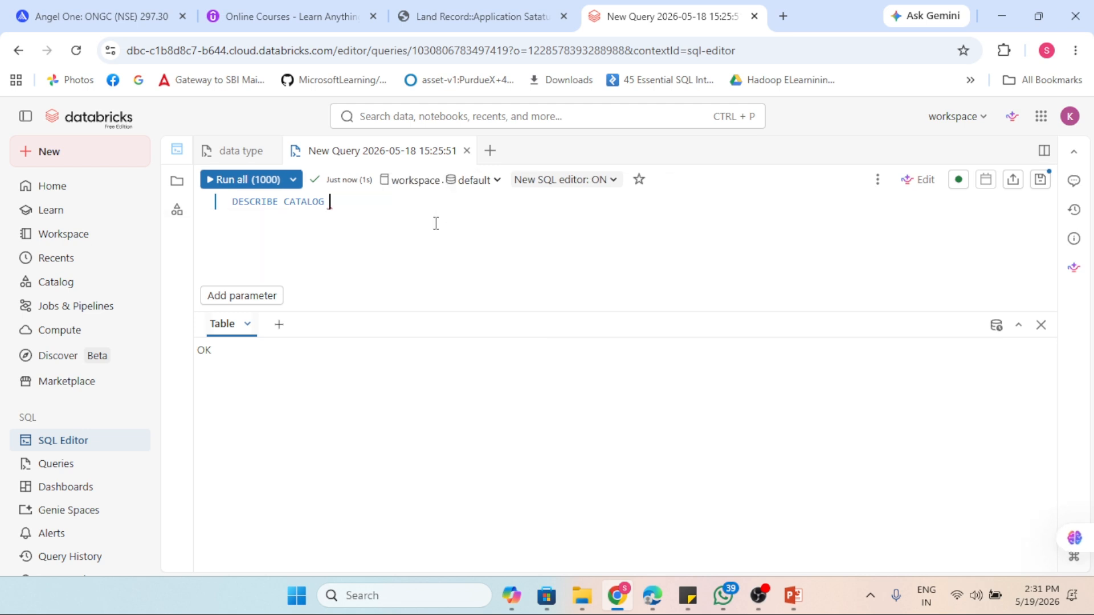
{"action": "type", "text": "stock"}
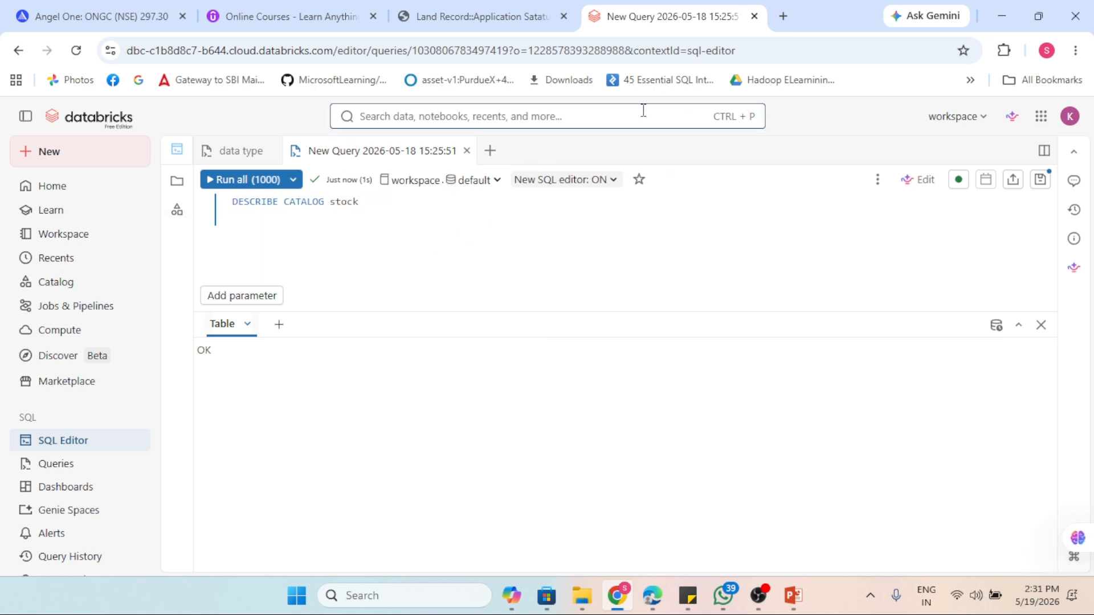
{"action": "left_click", "coordinate": [215, 180]}
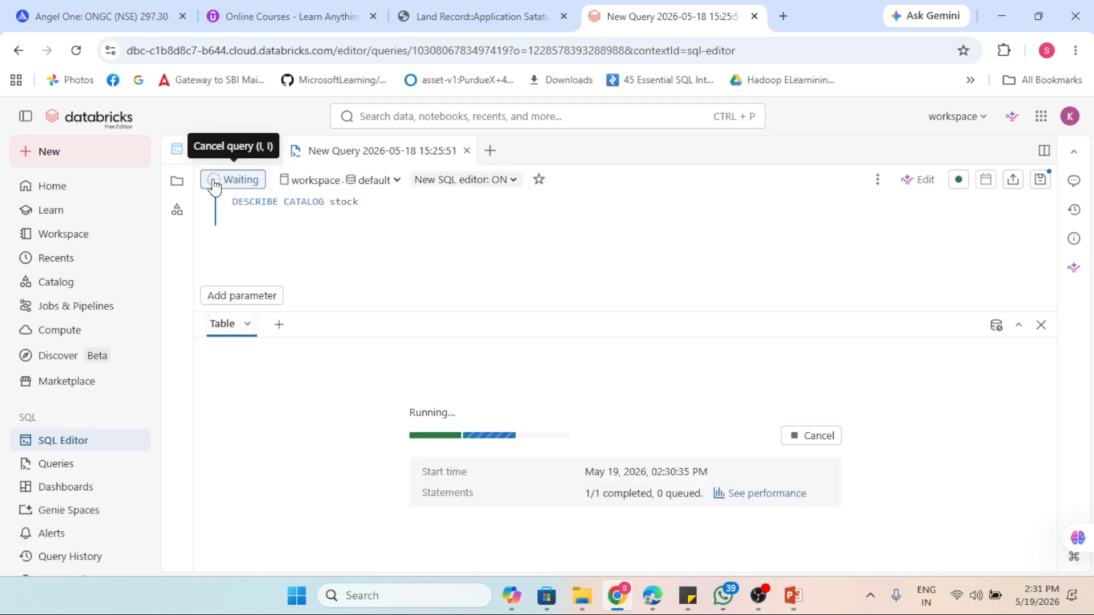